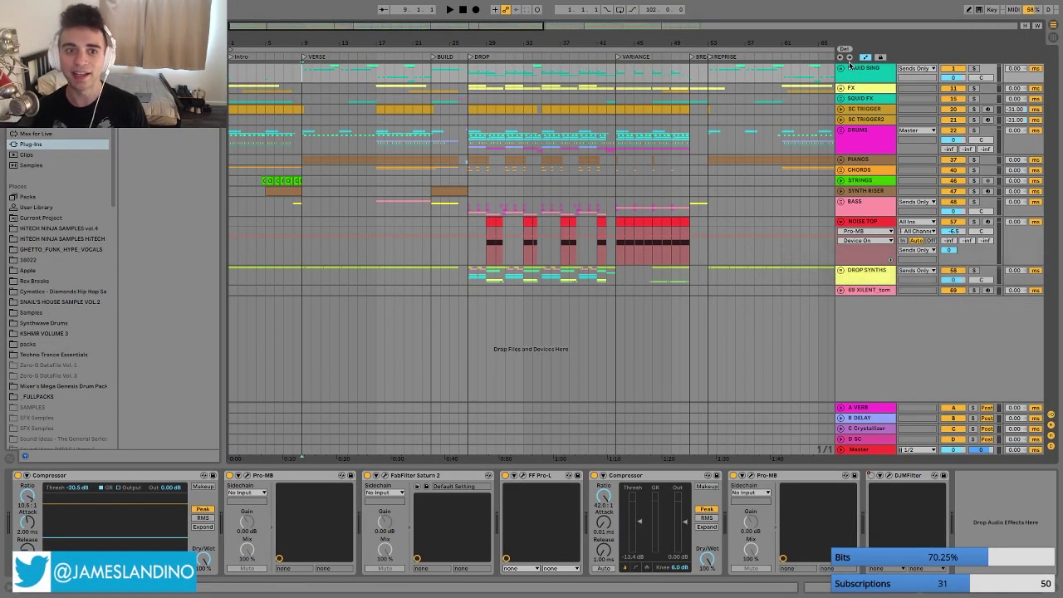
# - Play the song, zoom in on the verse around bars 3–22, and select the SQUID SING group
pyautogui.press('space')
pyautogui.press('+')
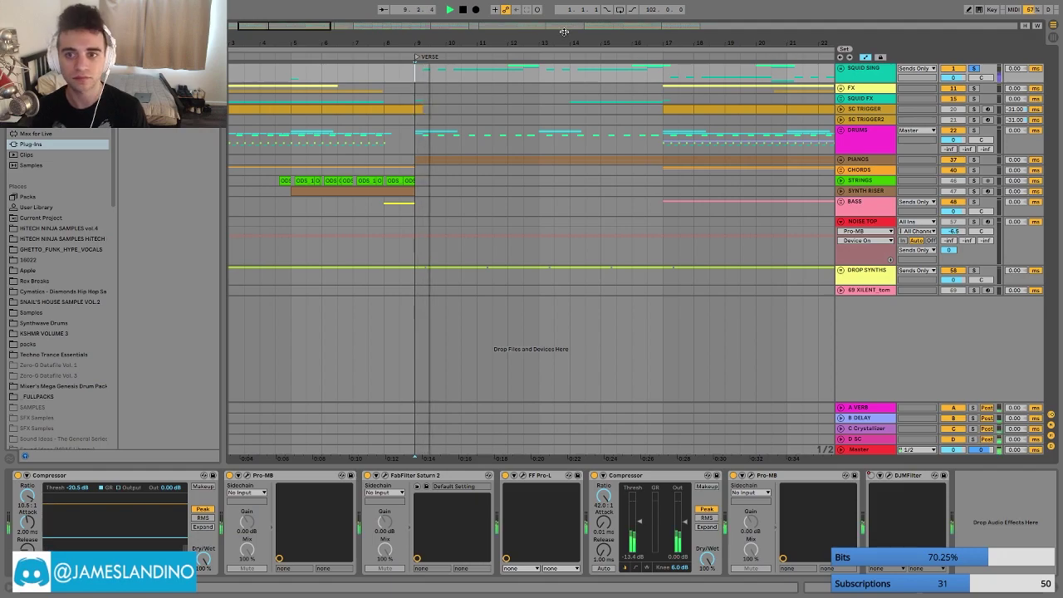
pyautogui.click(857, 74)
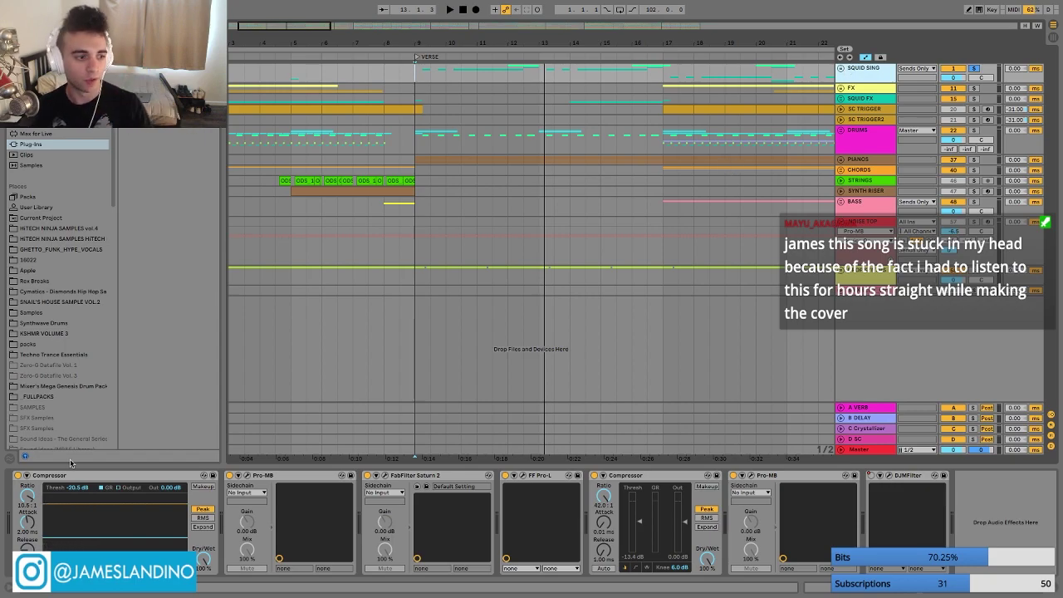
# - Unfold SQUID SING and select SQUID1 to show its chain, undoing an accidental Pitchwheel move
pyautogui.click(841, 68)
pyautogui.scroll(-1, 644, 146)
pyautogui.click(941, 112)
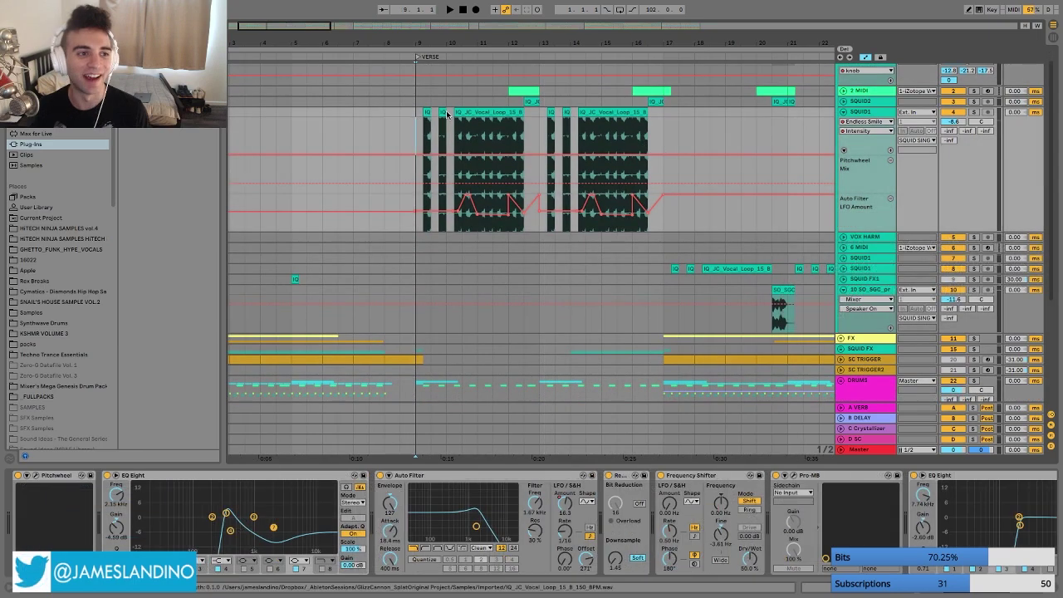
pyautogui.click(870, 117)
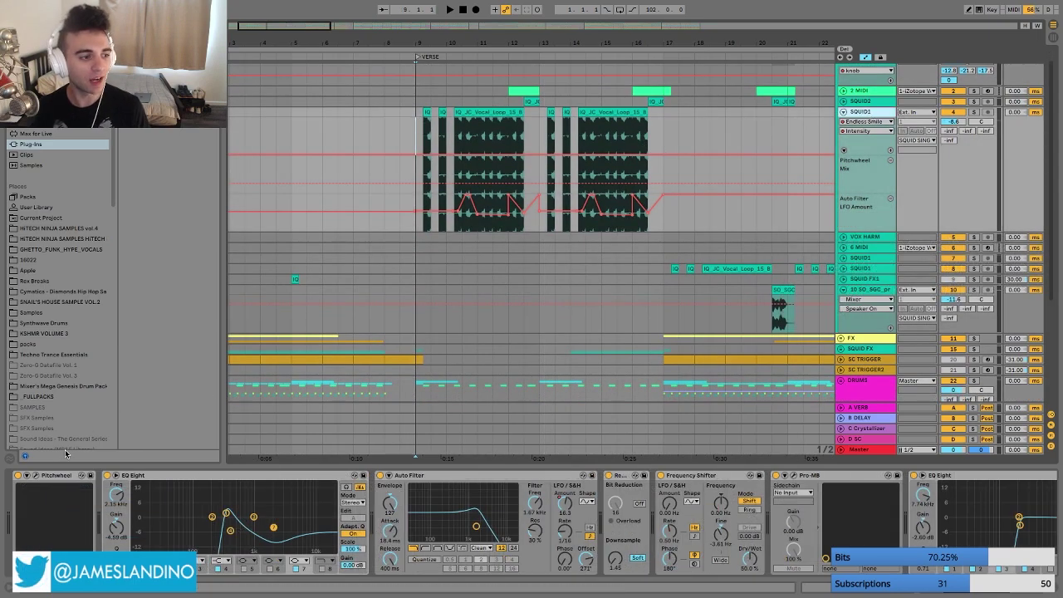
pyautogui.moveTo(55, 476); pyautogui.dragTo(822, 483)
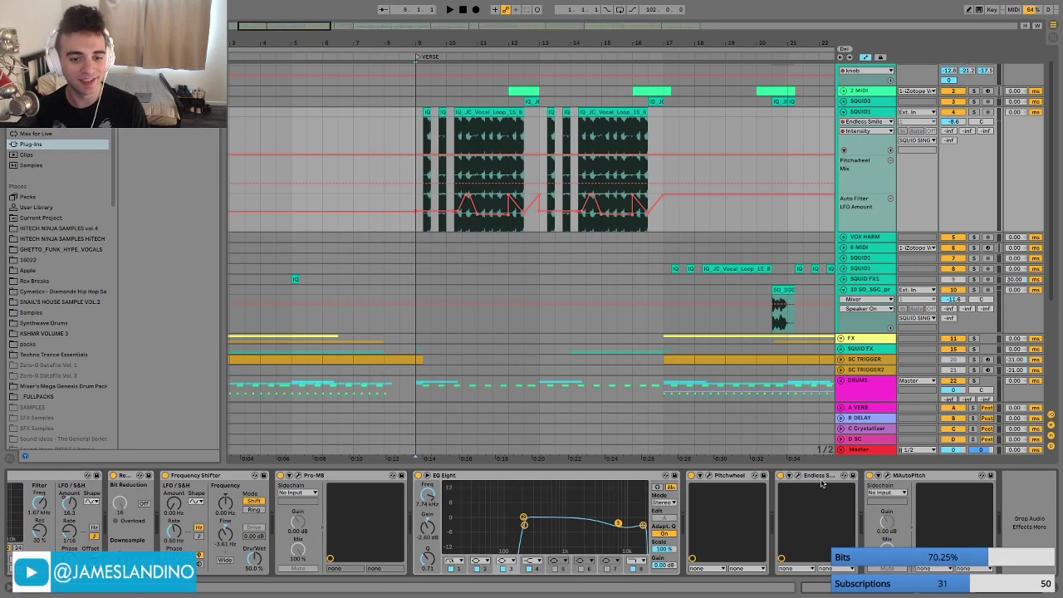
pyautogui.click(941, 476)
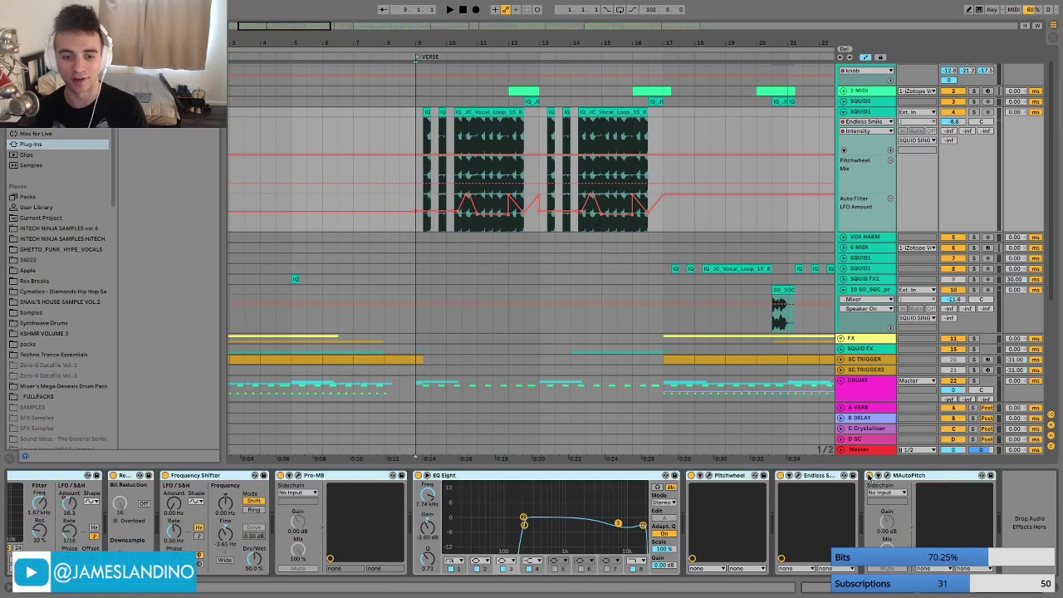
pyautogui.hotkey('ctrl', 'z')
# - Play the vocal, zoom in on the verse vocal clips, and select the vocal loop clip
pyautogui.press('space')
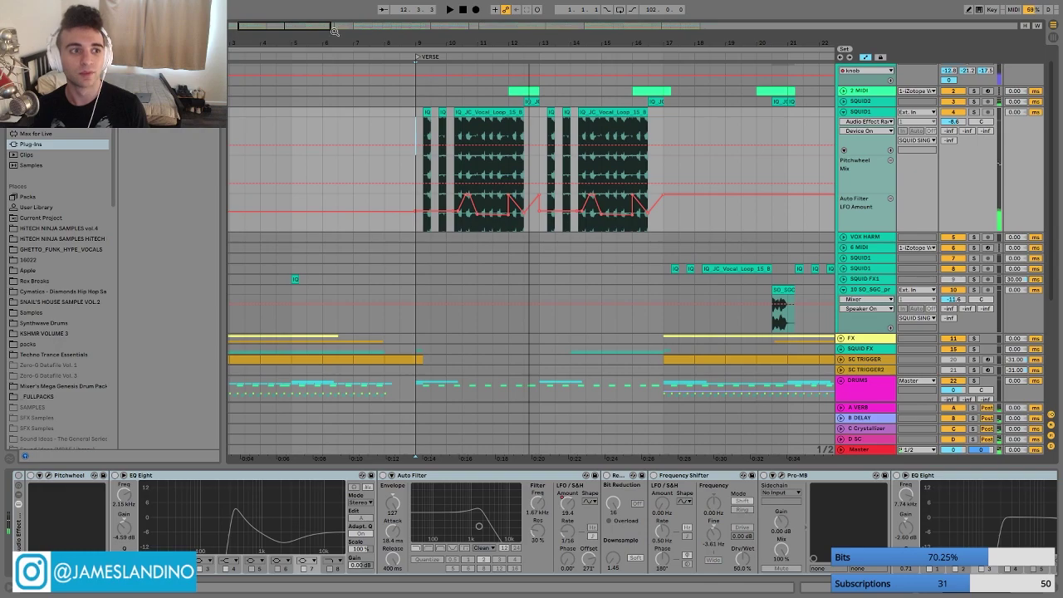
pyautogui.moveTo(334, 31); pyautogui.dragTo(415, 100)
pyautogui.click(486, 114)
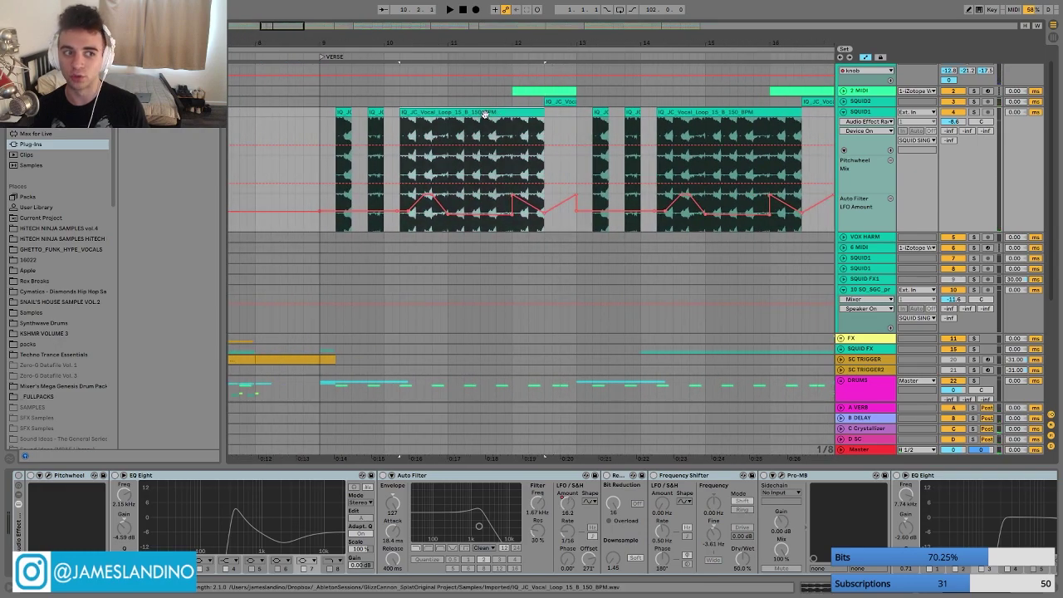
# - Reveal the vocal loop's sample file in the browser, set the start at bar 9, and zoom out to bars 5–21
pyautogui.rightClick(424, 112)
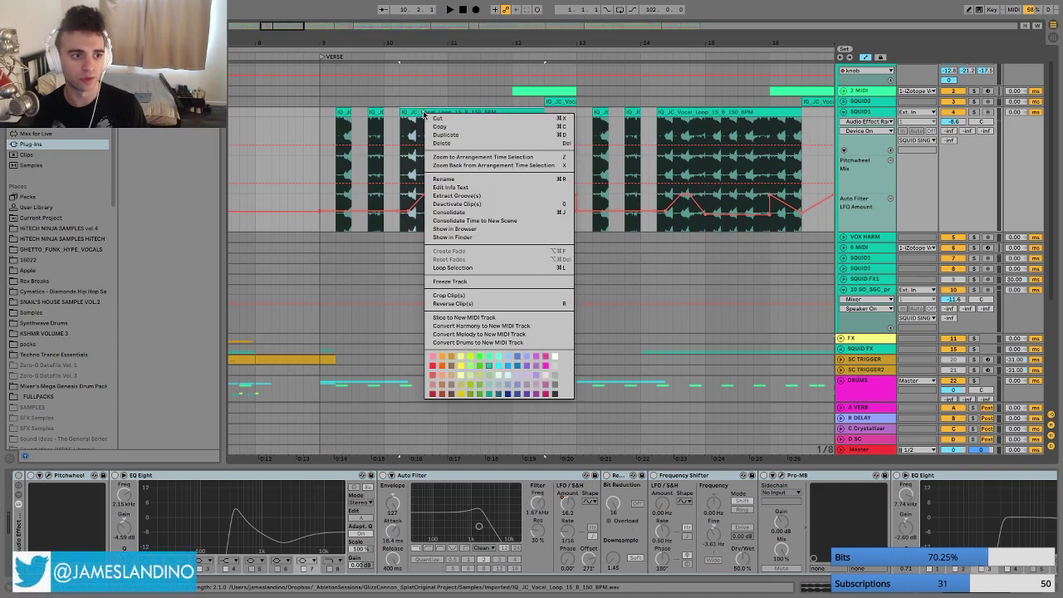
pyautogui.click(479, 229)
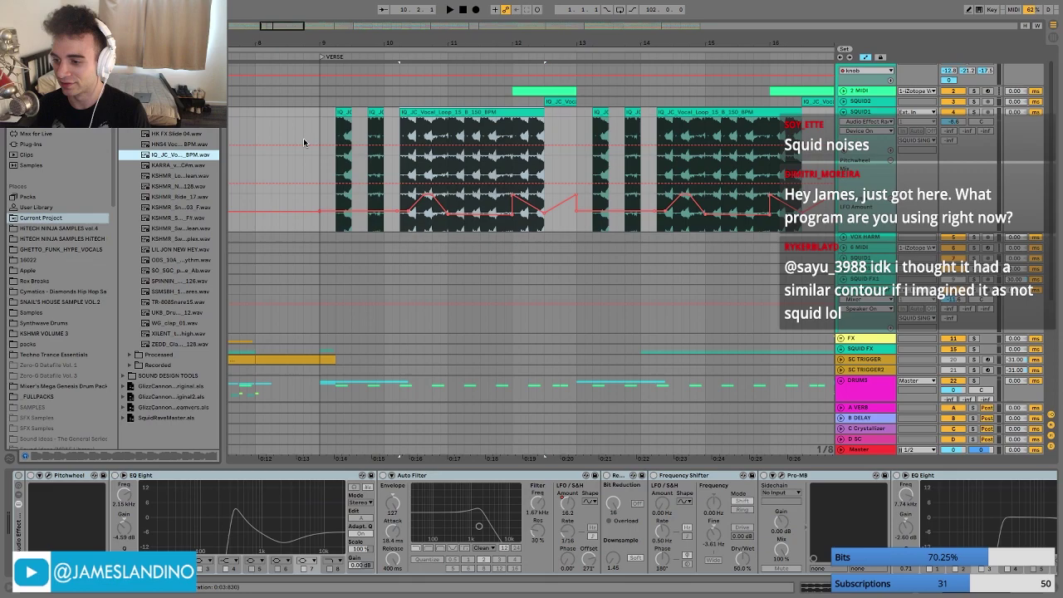
pyautogui.click(320, 120)
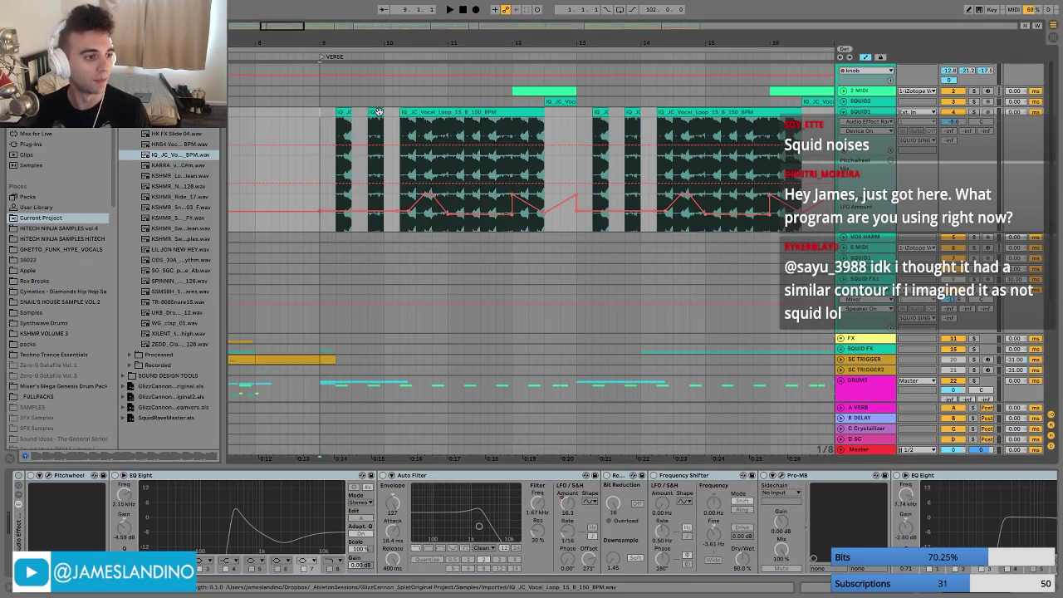
pyautogui.click(455, 111)
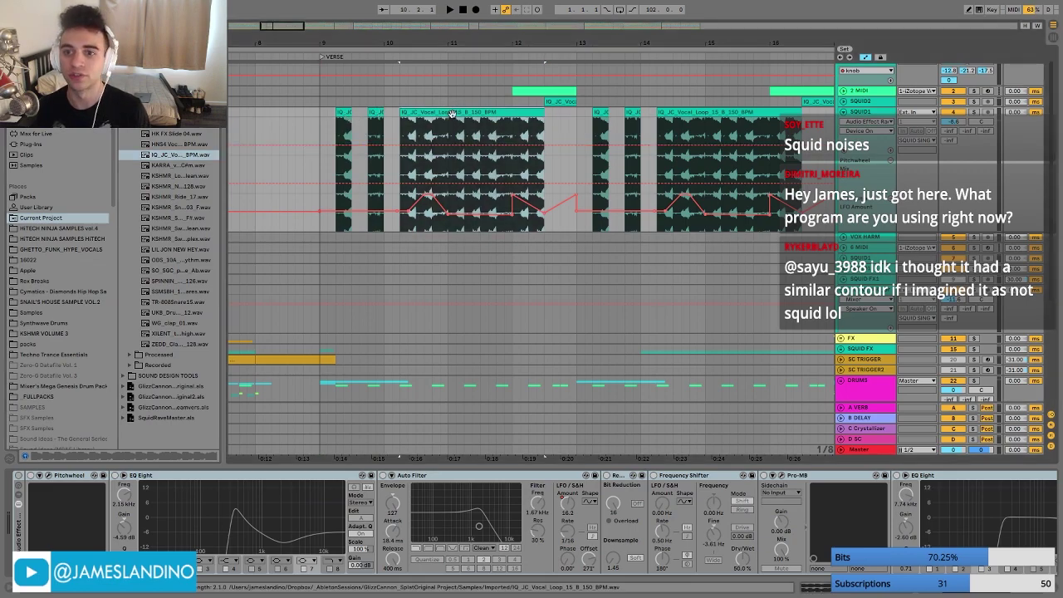
pyautogui.moveTo(270, 29); pyautogui.dragTo(272, 19)
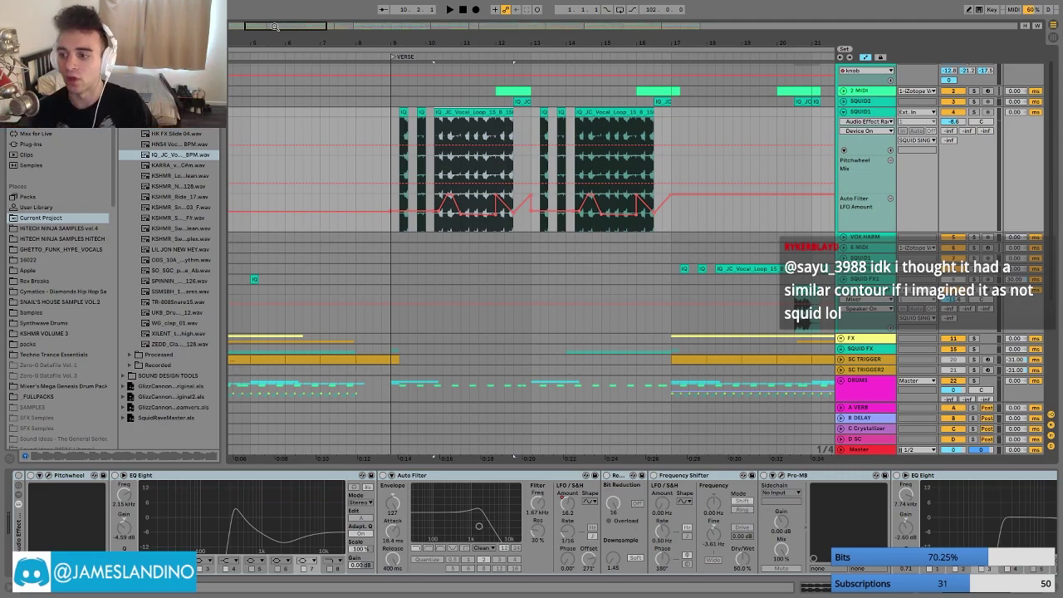
# - Solo the SQUID1 vocal track with the playback start at bar 9
pyautogui.click(19, 478)
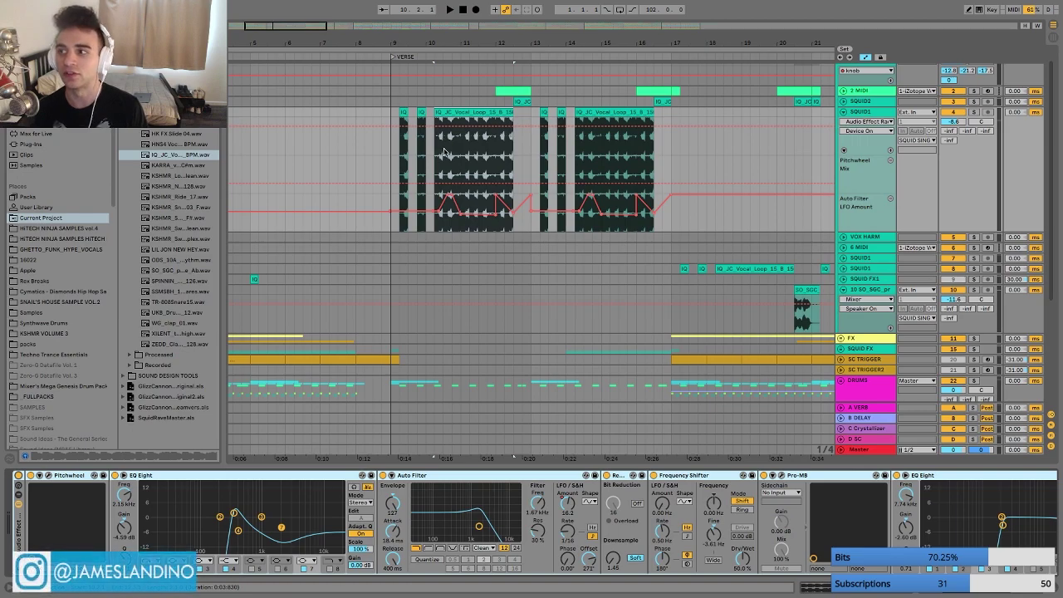
pyautogui.click(390, 114)
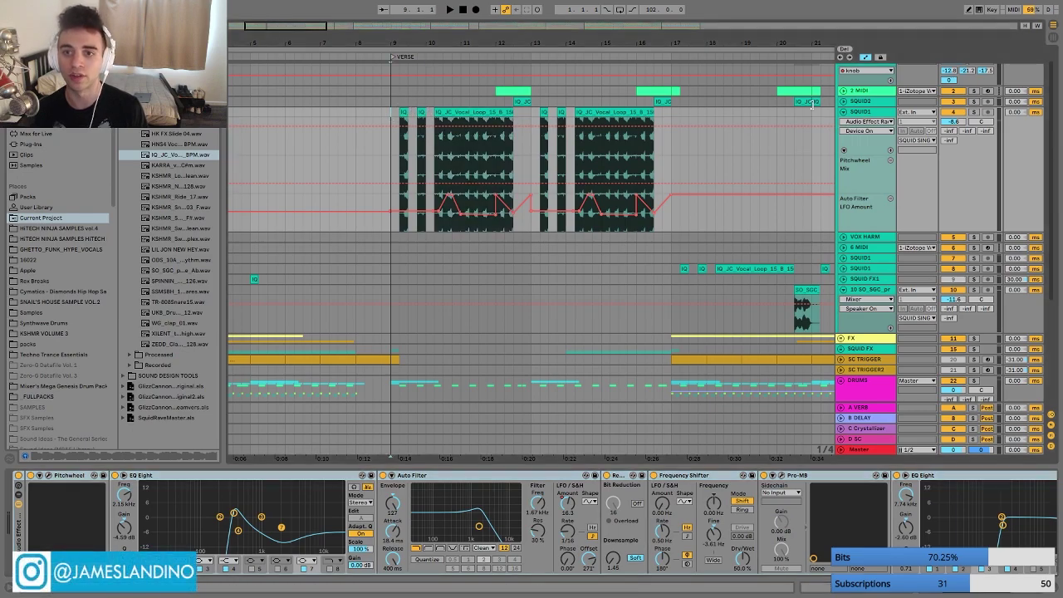
pyautogui.click(973, 112)
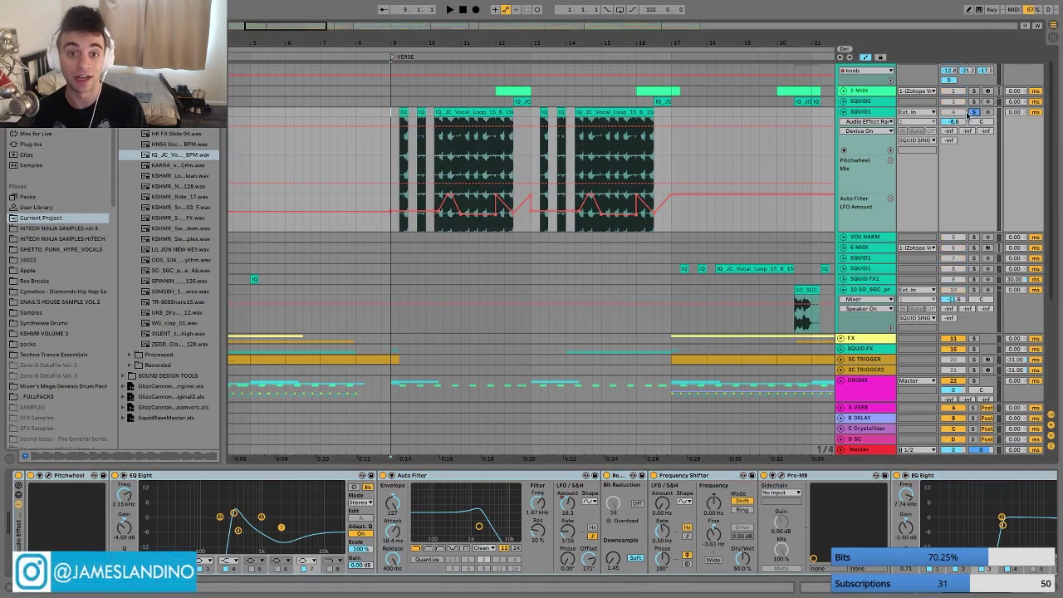
pyautogui.click(18, 477)
pyautogui.rightClick(21, 514)
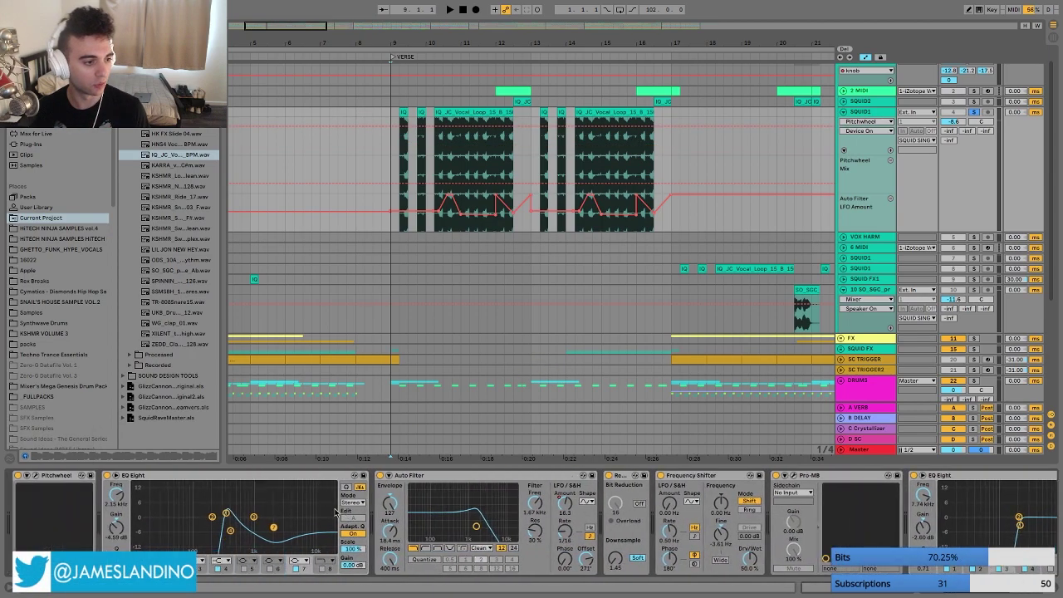
# - Switch off MAutoPitch, Endless Smile, Pitchwheel, Pro-MB, Redux, Auto Filter and EQ Eight
pyautogui.hscroll(5, 204, 480)
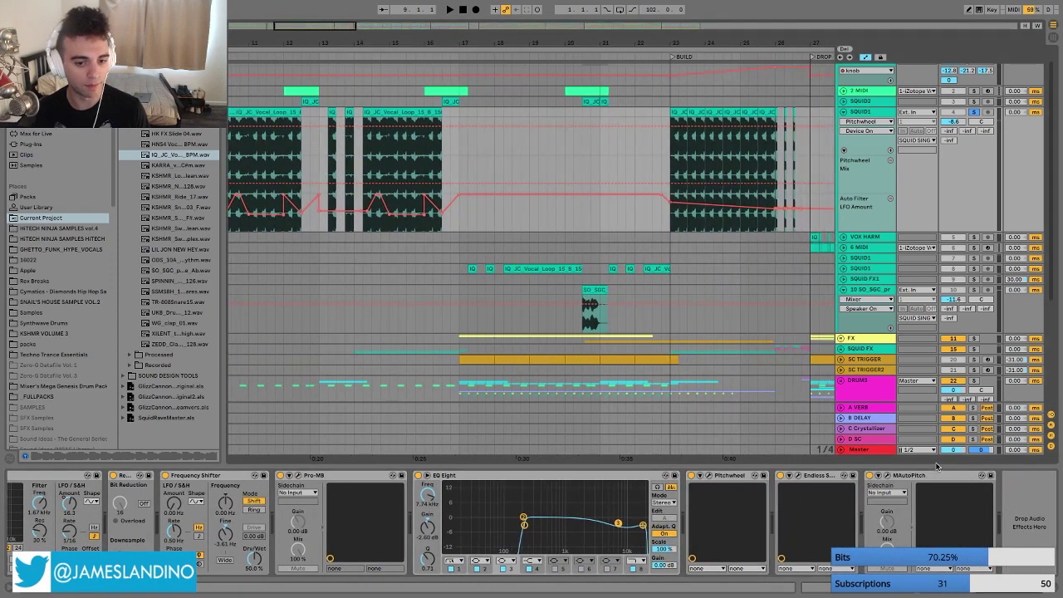
pyautogui.click(868, 475)
pyautogui.click(781, 475)
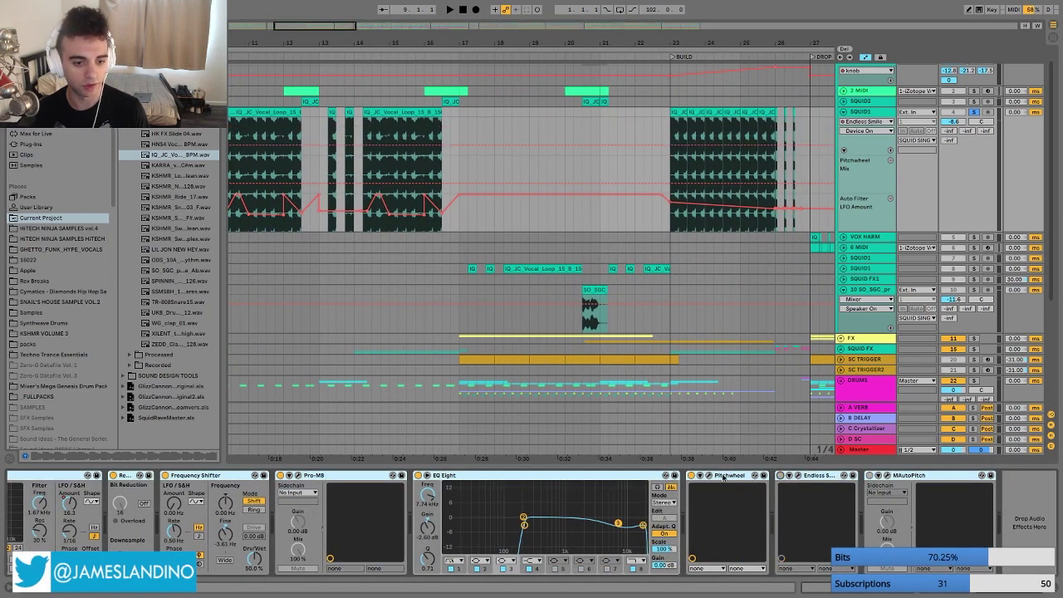
pyautogui.click(692, 476)
pyautogui.hscroll(-8, 693, 515)
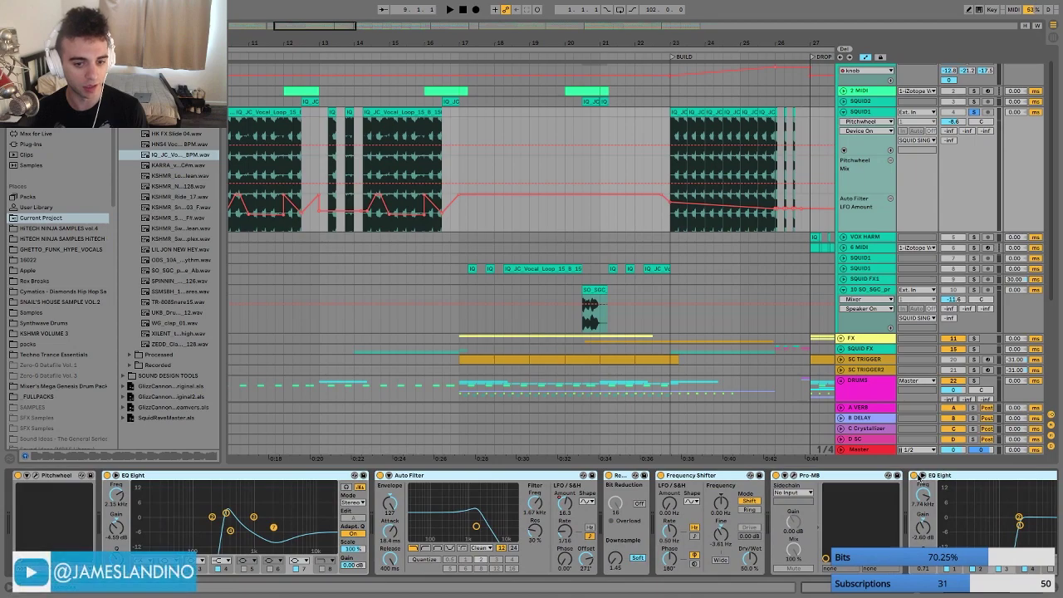
pyautogui.click(786, 476)
pyautogui.click(609, 476)
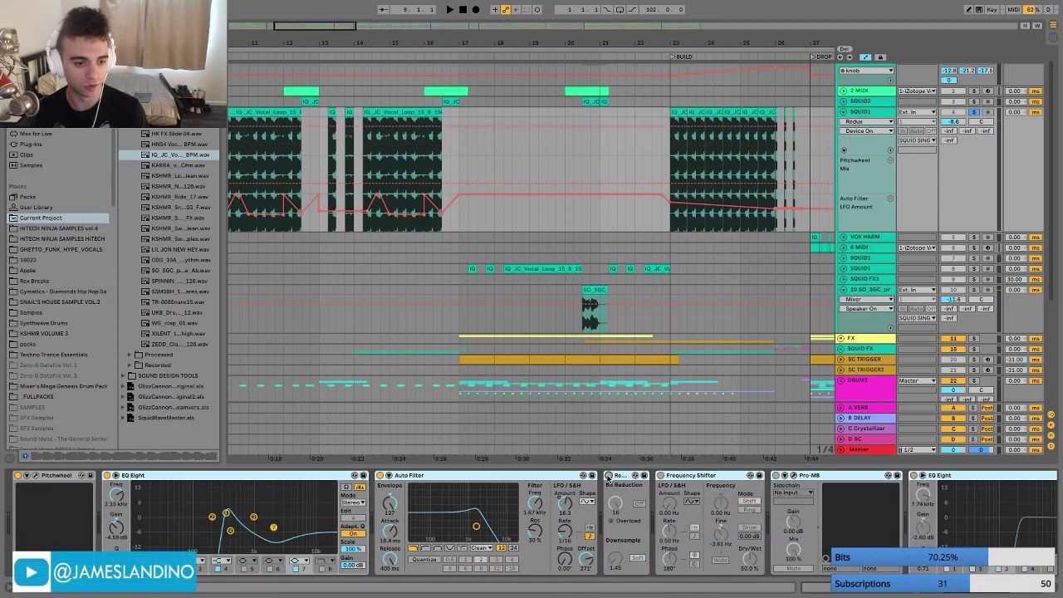
pyautogui.click(380, 476)
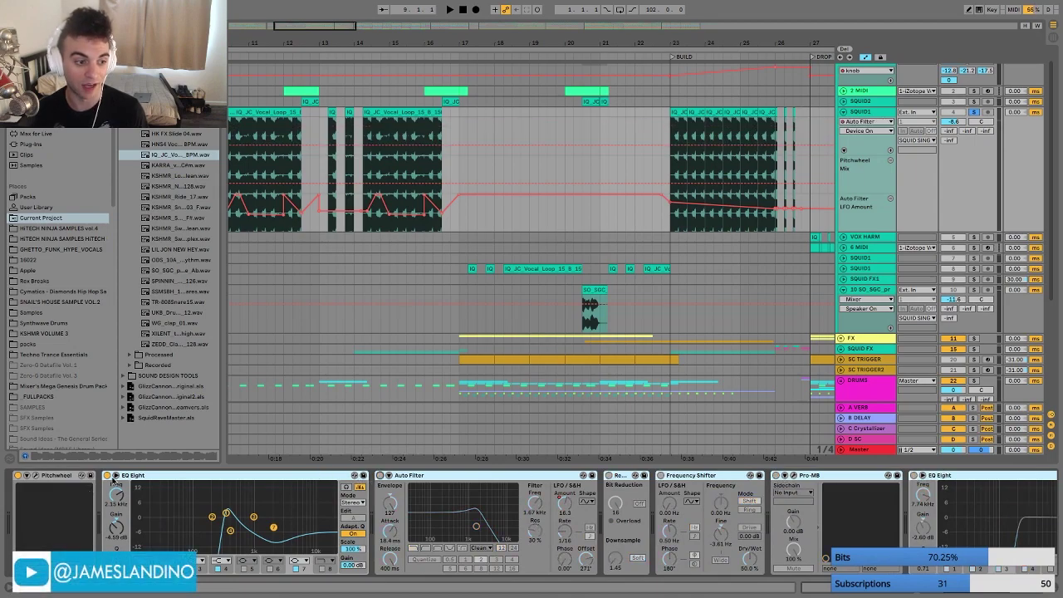
pyautogui.click(106, 476)
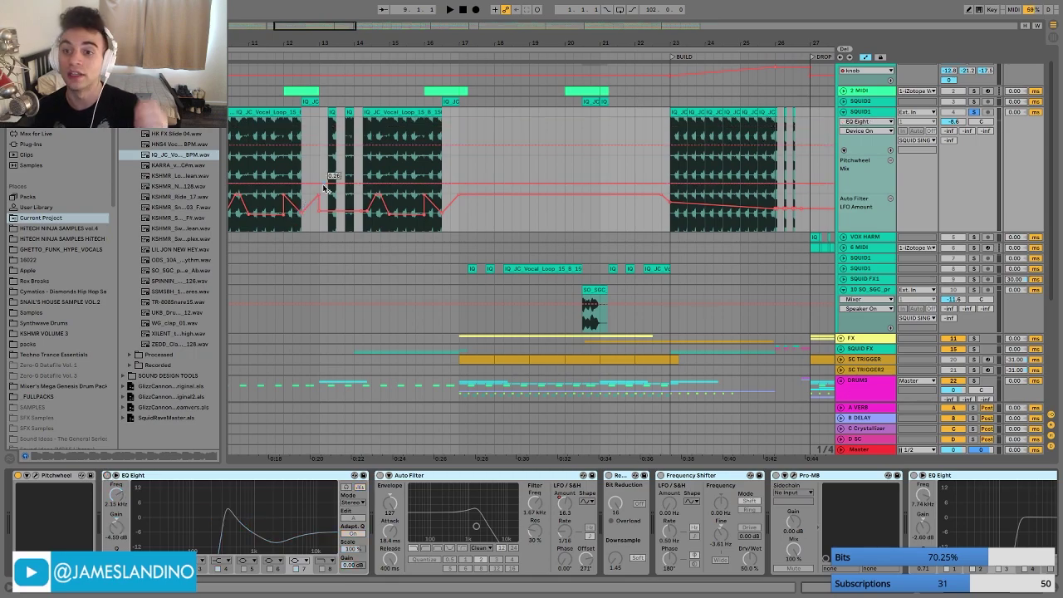
pyautogui.hscroll(-10, 382, 143)
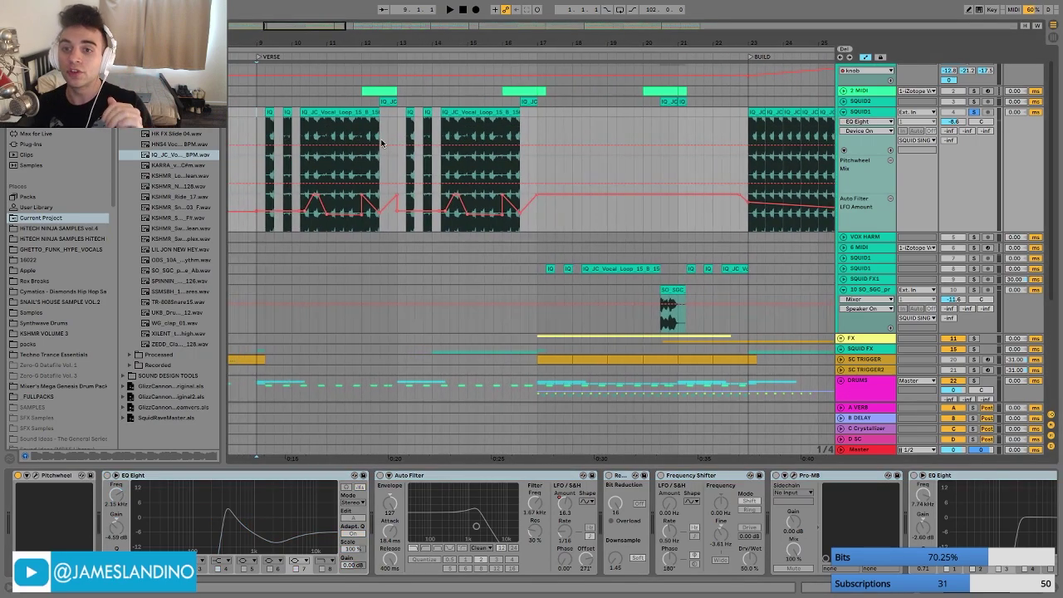
pyautogui.click(382, 143)
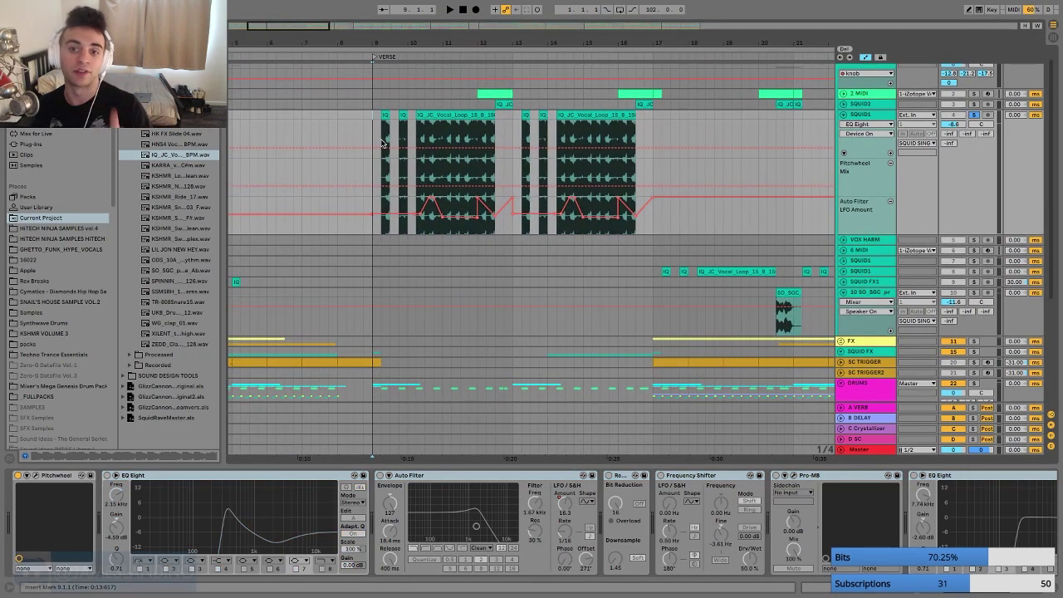
# - Open the Pitchwheel plug-in window with both dials at -12.00 and play from bar 9
pyautogui.click(35, 475)
pyautogui.moveTo(806, 211); pyautogui.dragTo(761, 242)
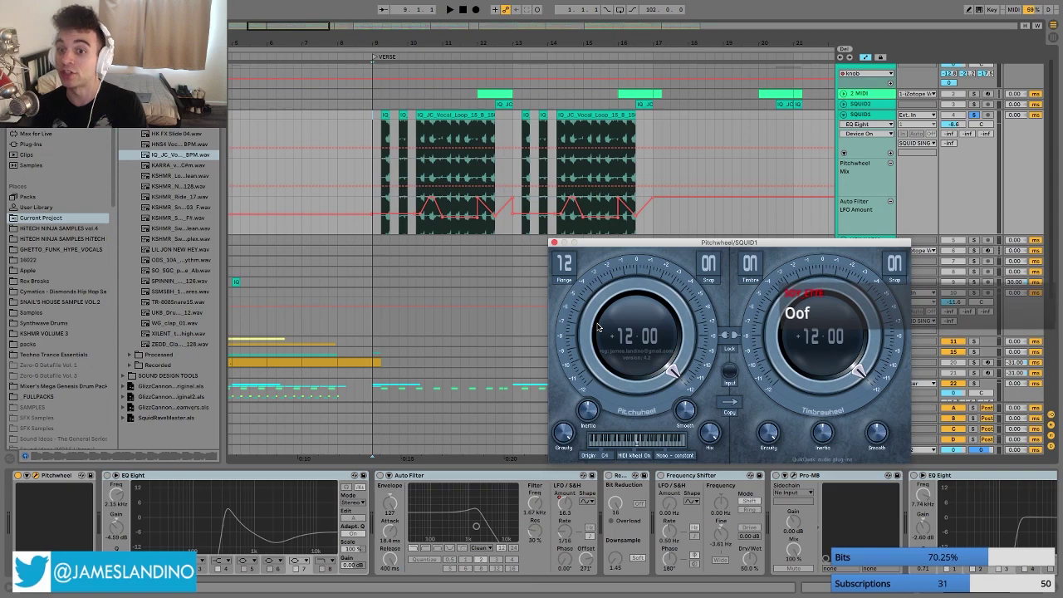
pyautogui.click(378, 131)
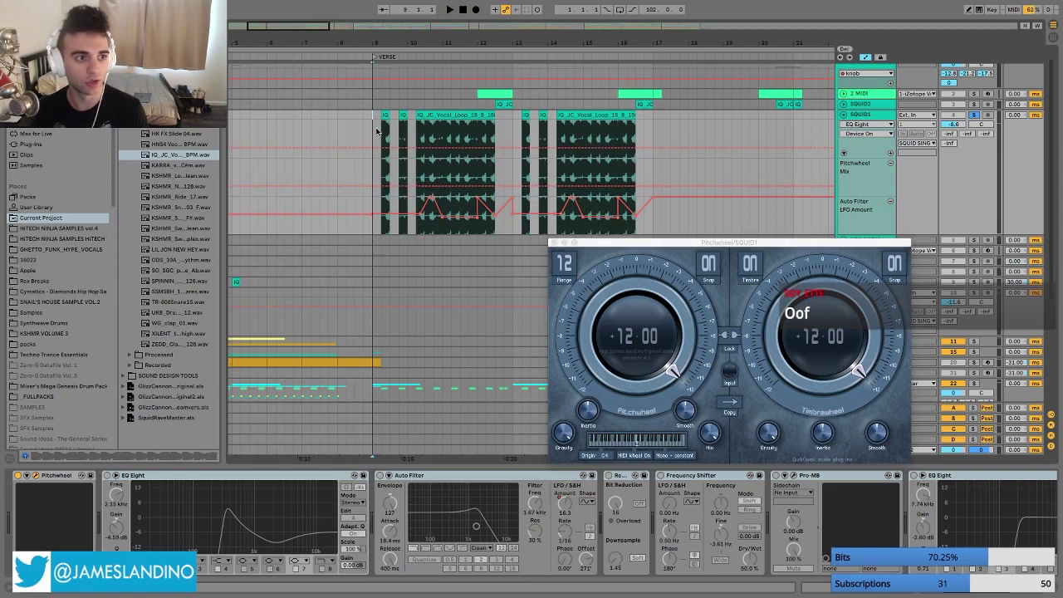
pyautogui.press('space')
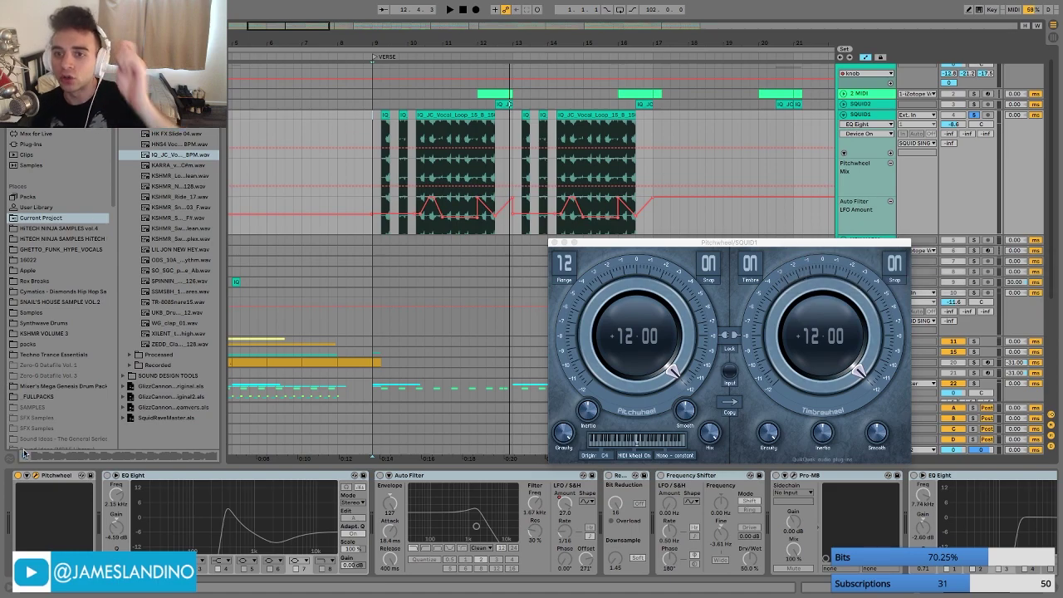
# - Target Pitchwheel in the track's automation and replay the pitch-shifted vocal loop
pyautogui.click(17, 480)
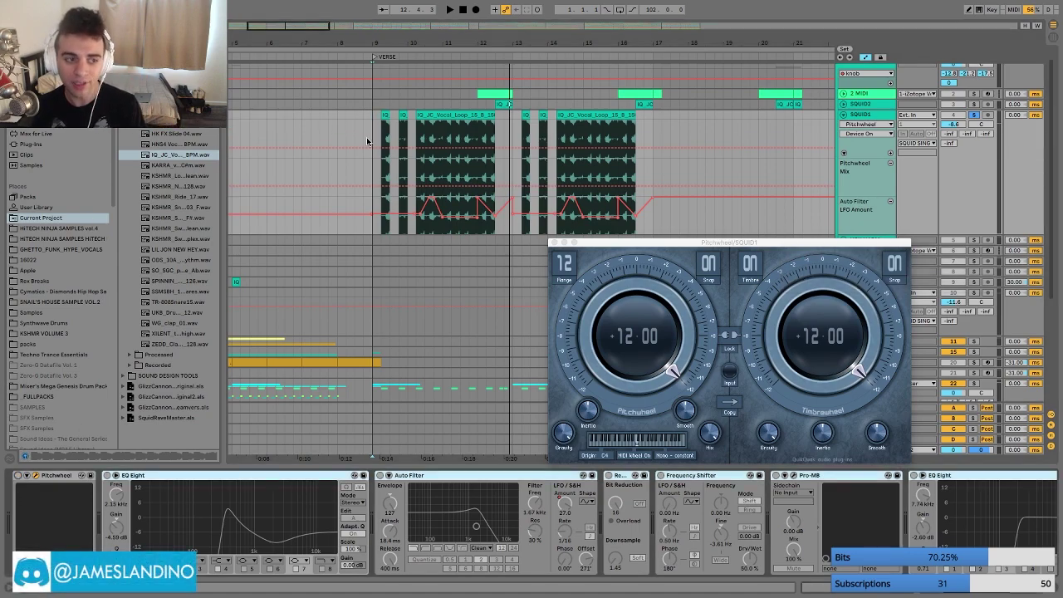
pyautogui.click(367, 141)
pyautogui.press('space')
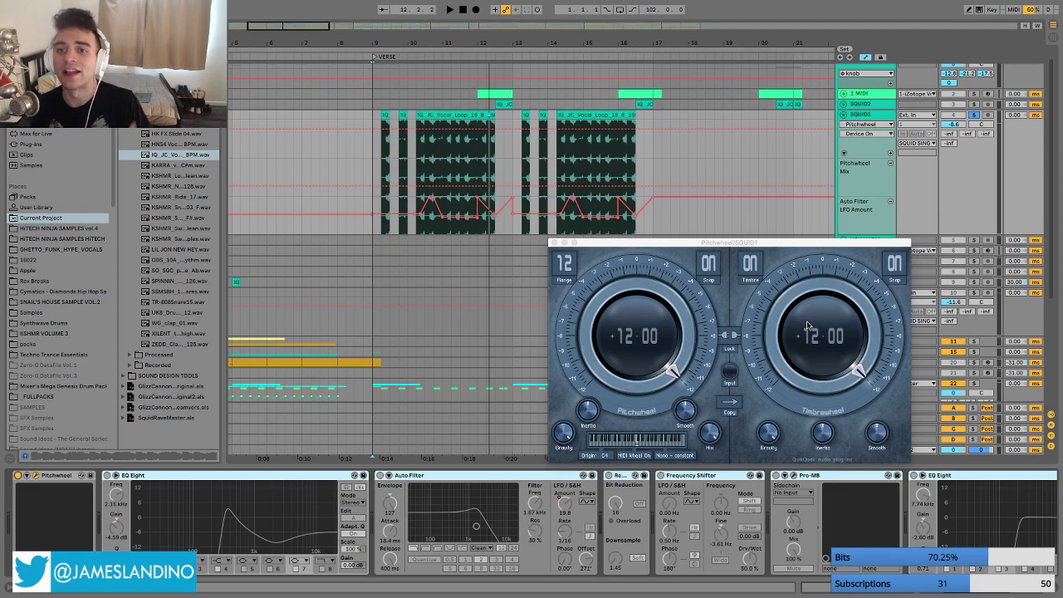
pyautogui.click(370, 149)
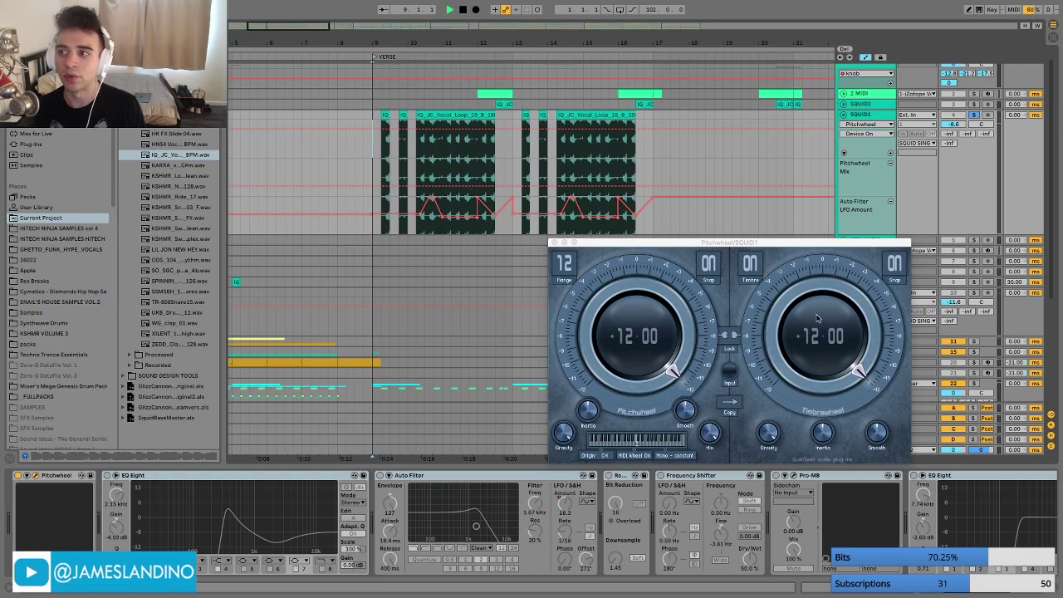
pyautogui.moveTo(817, 318); pyautogui.dragTo(822, 378)
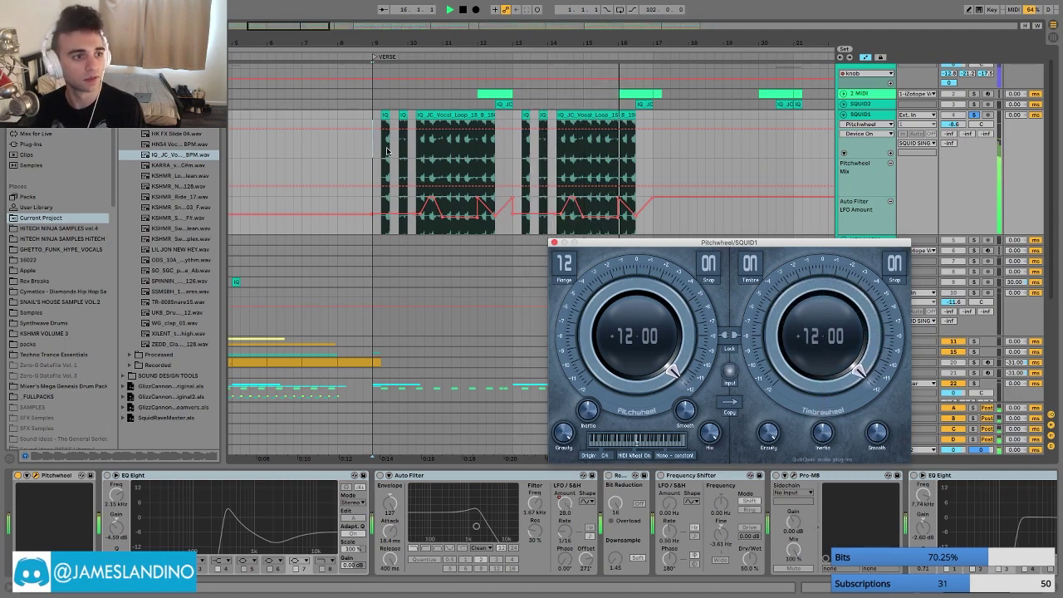
pyautogui.press('space')
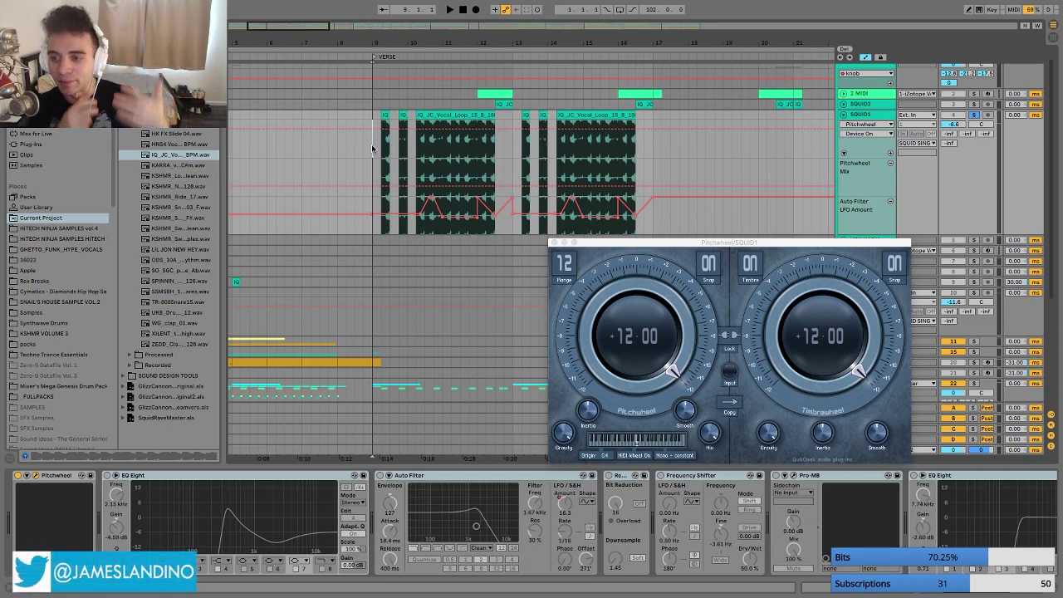
# - A/B the EQ Eight (2.15 kHz, -4.10 dB) on the pitched vocal during playback, leaving it enabled
pyautogui.click(106, 476)
pyautogui.click(107, 476)
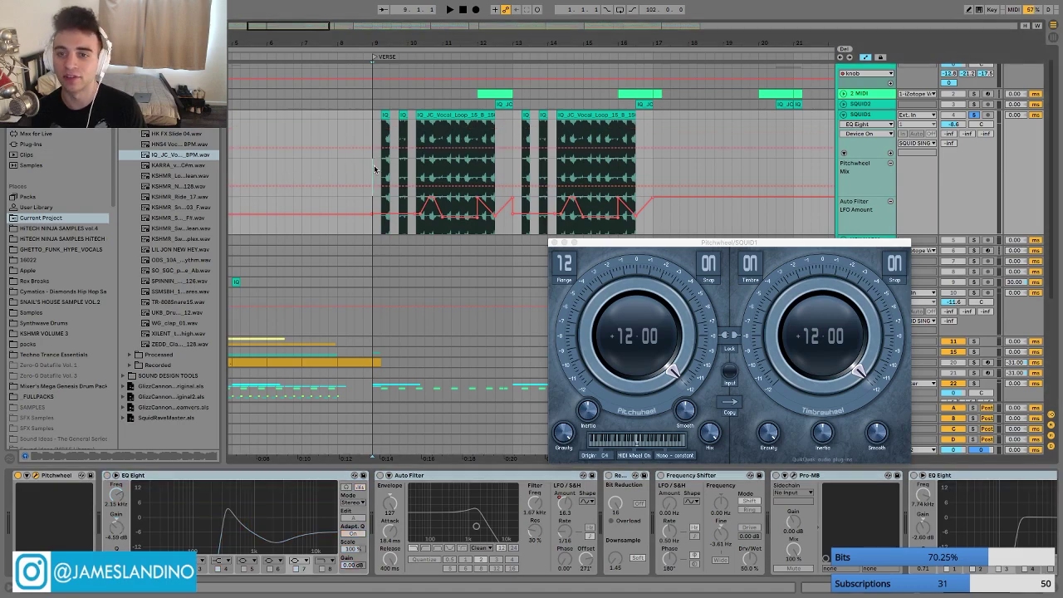
pyautogui.press('space')
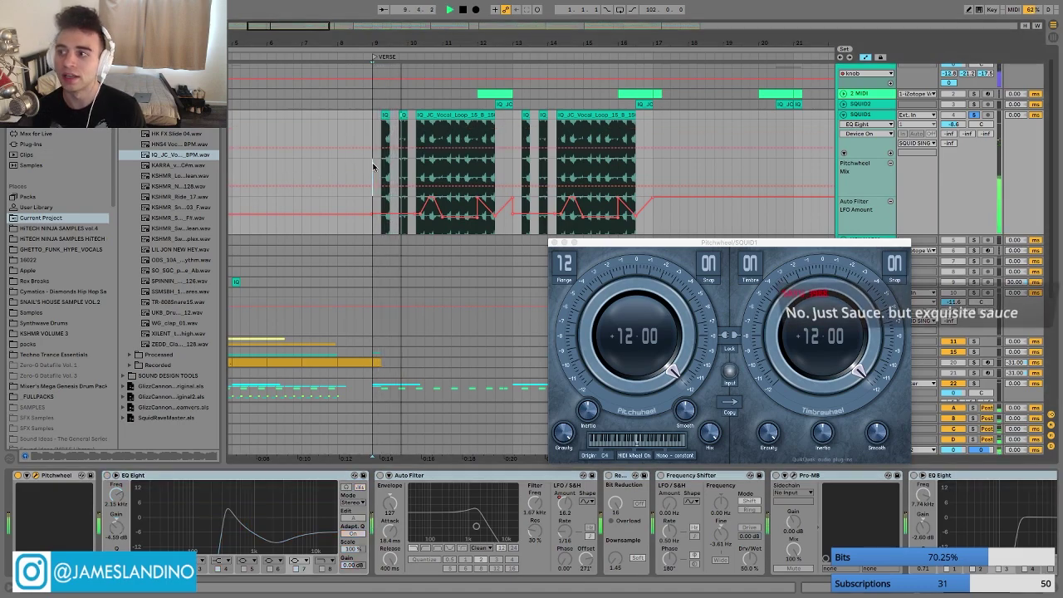
pyautogui.press('space')
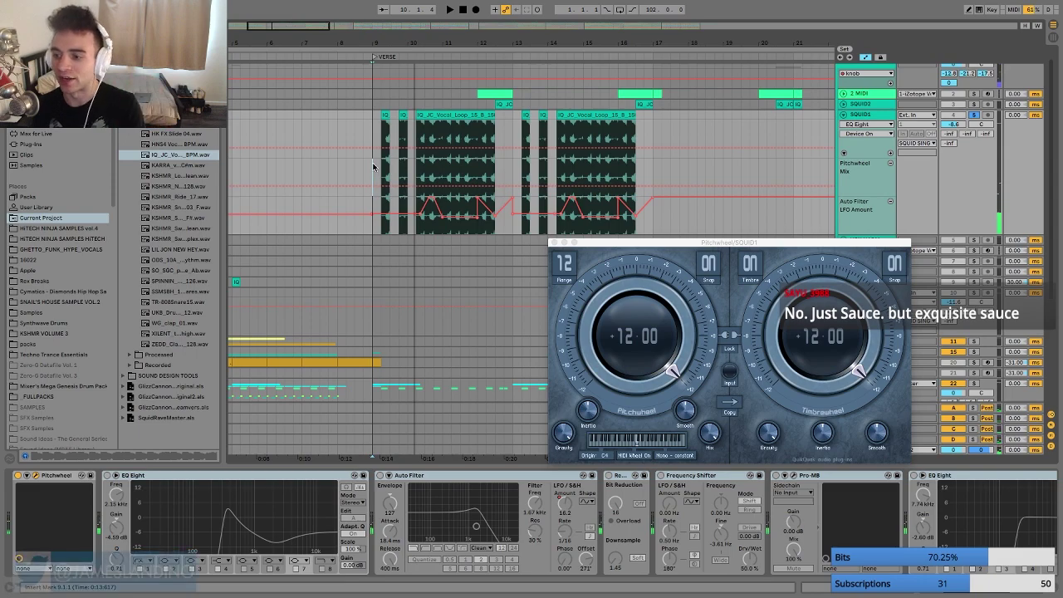
pyautogui.click(105, 476)
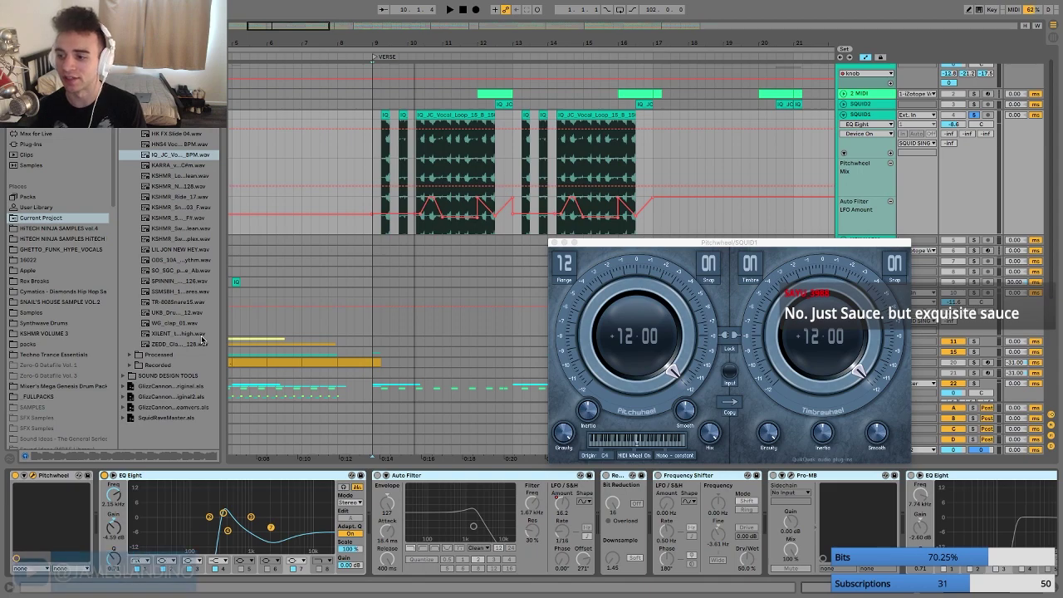
pyautogui.press('space')
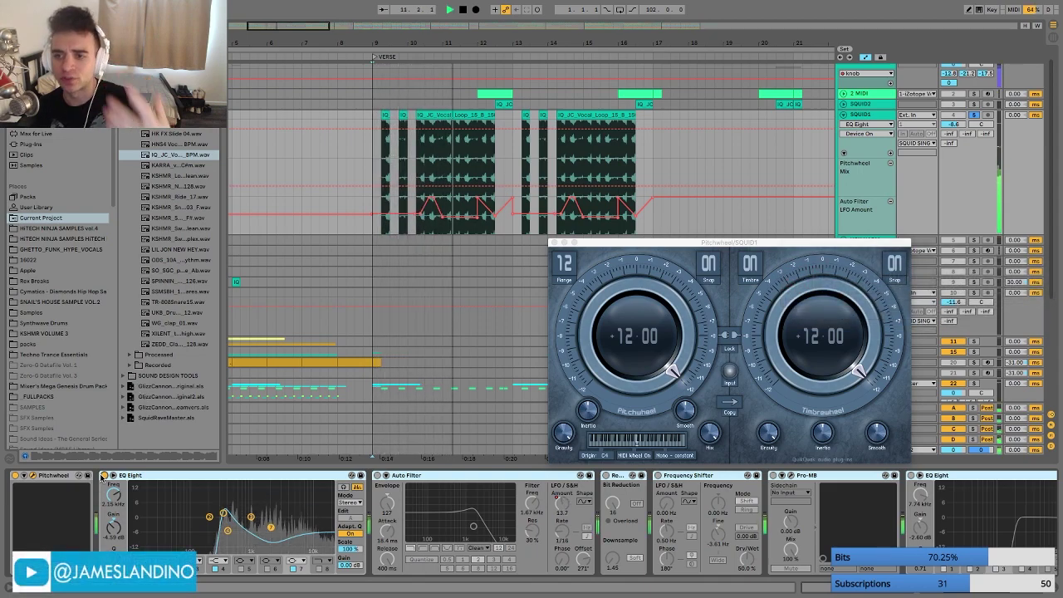
pyautogui.click(103, 475)
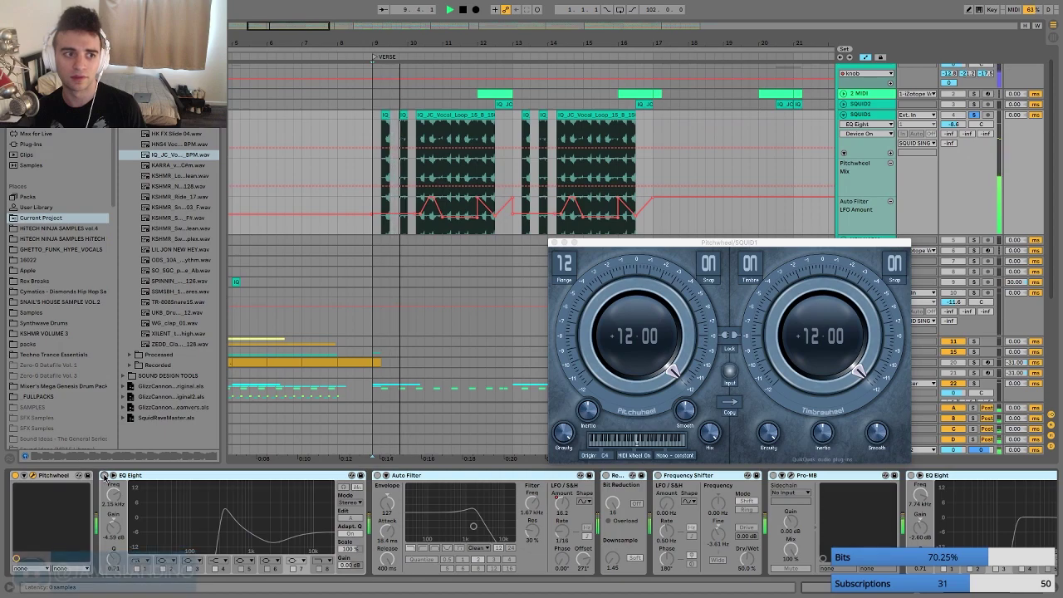
pyautogui.click(103, 475)
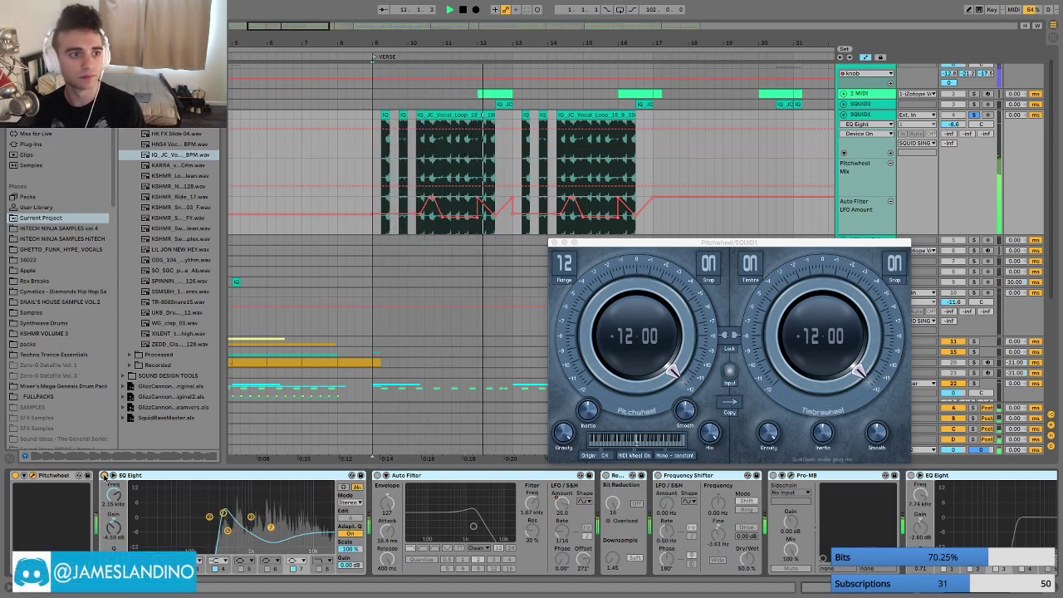
pyautogui.press('space')
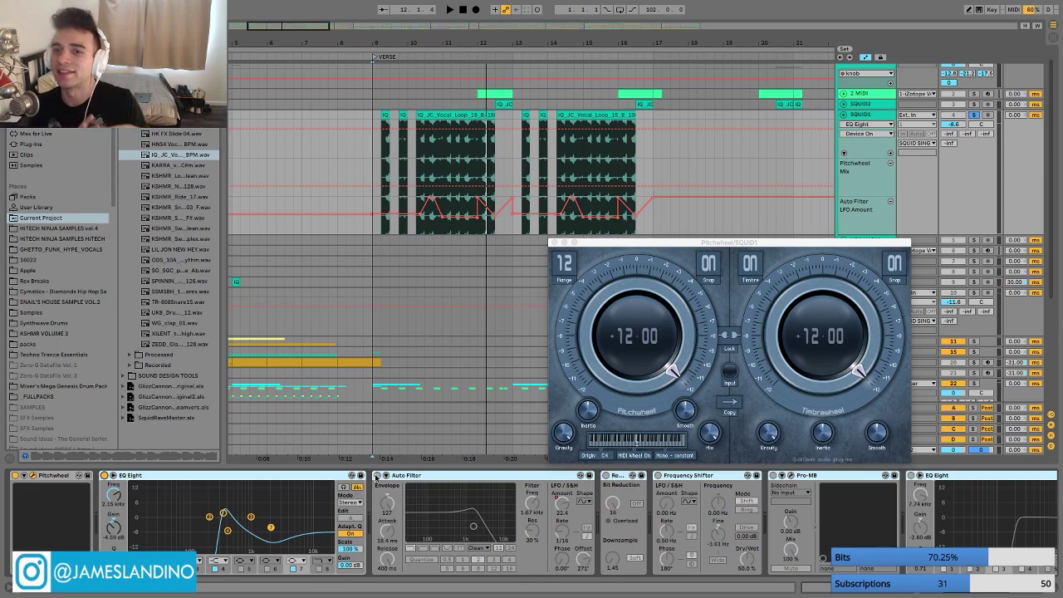
# - Enable the Auto Filter low-passing at 1.67 kHz and audition the vocal from bar 9
pyautogui.click(376, 475)
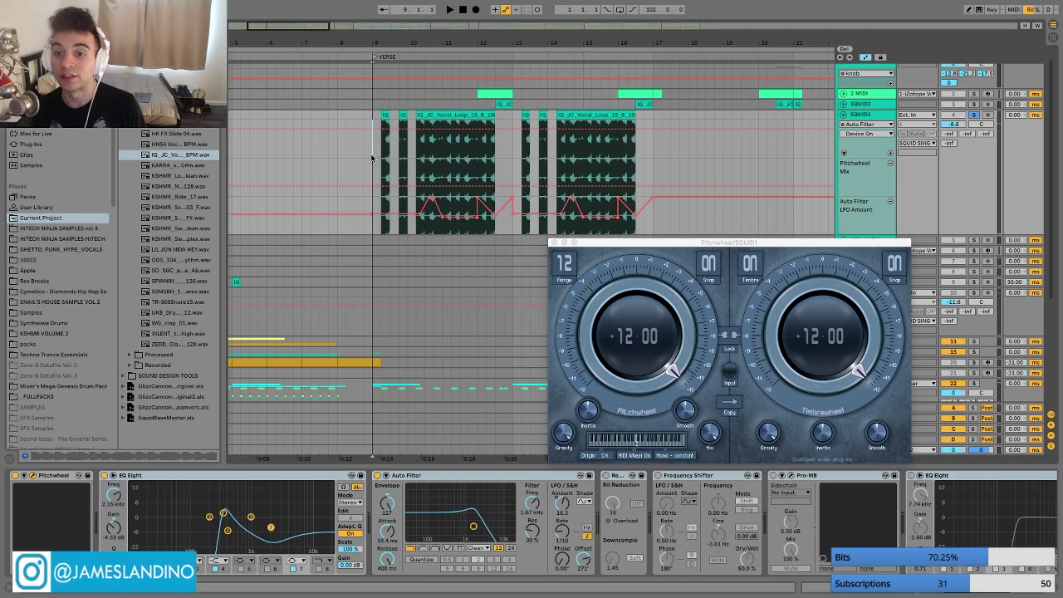
pyautogui.press('space')
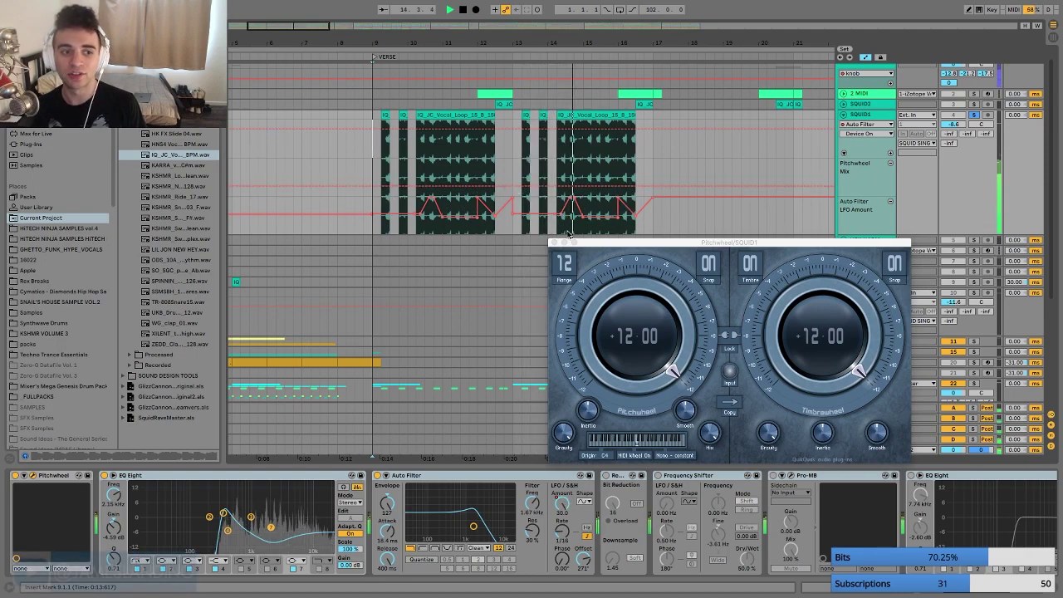
pyautogui.press('space')
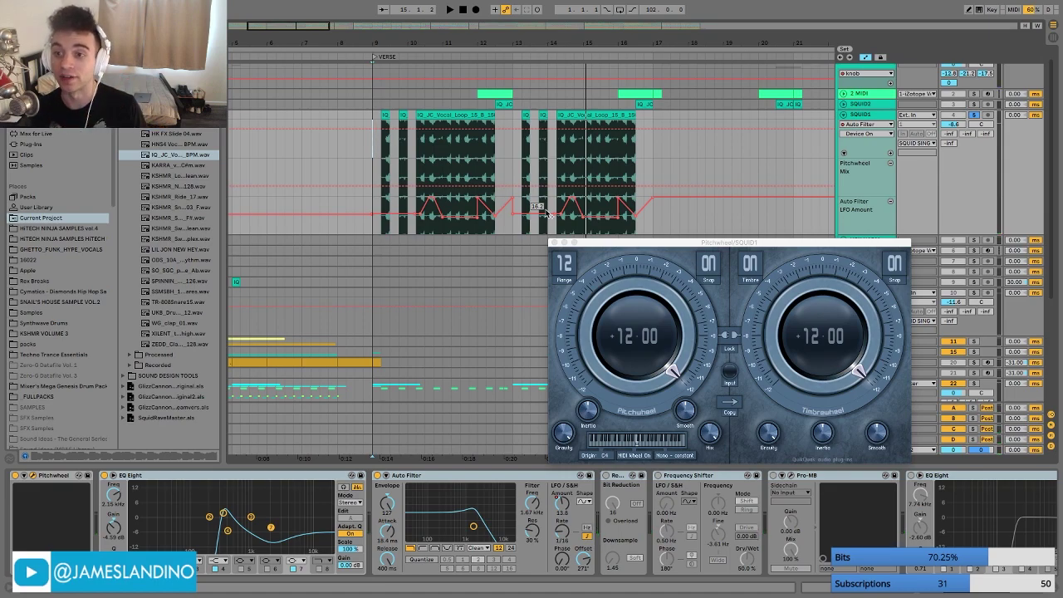
pyautogui.click(370, 201)
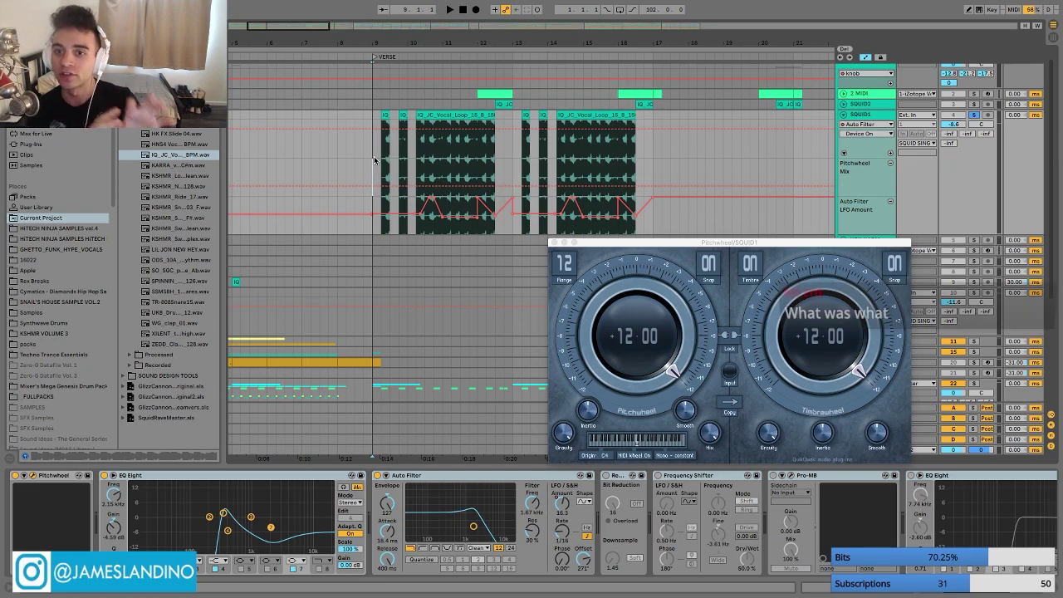
pyautogui.press('space')
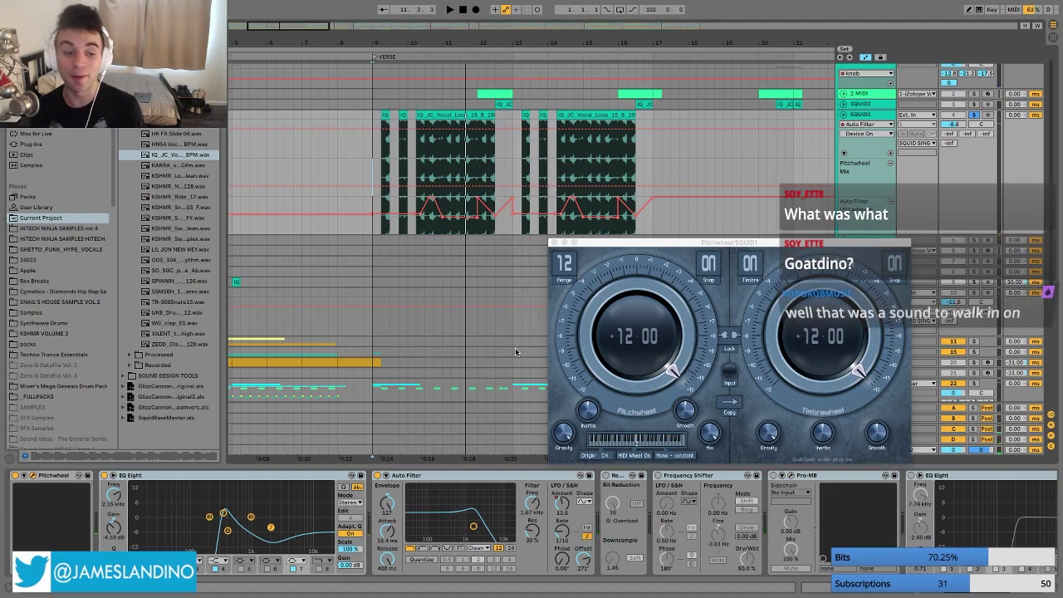
# - Replay from bar 9 while raising the Auto Filter cutoff from 1.67 kHz to 3.67 kHz
pyautogui.click(375, 155)
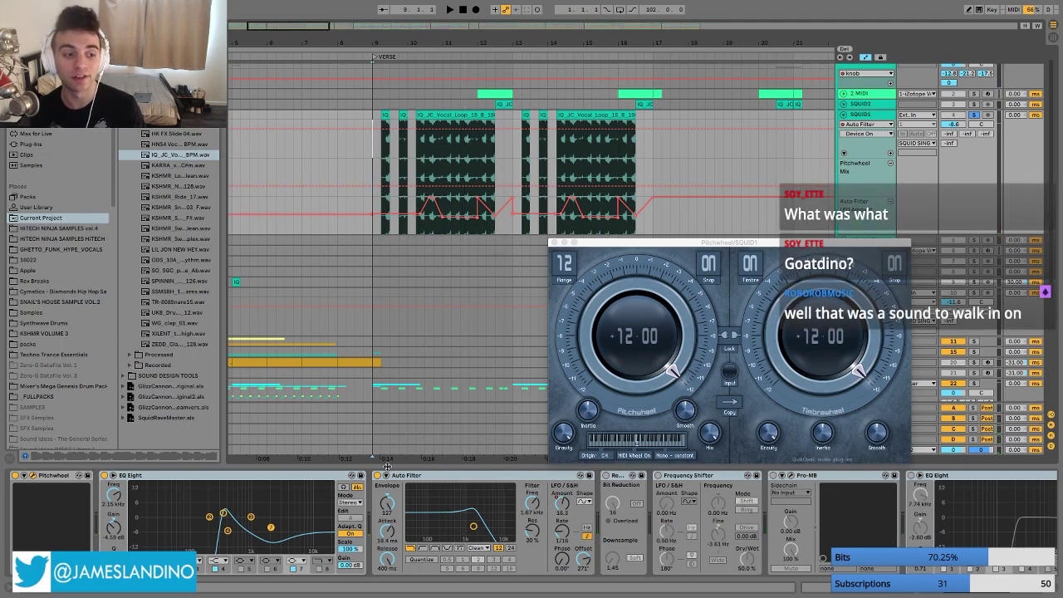
pyautogui.press('space')
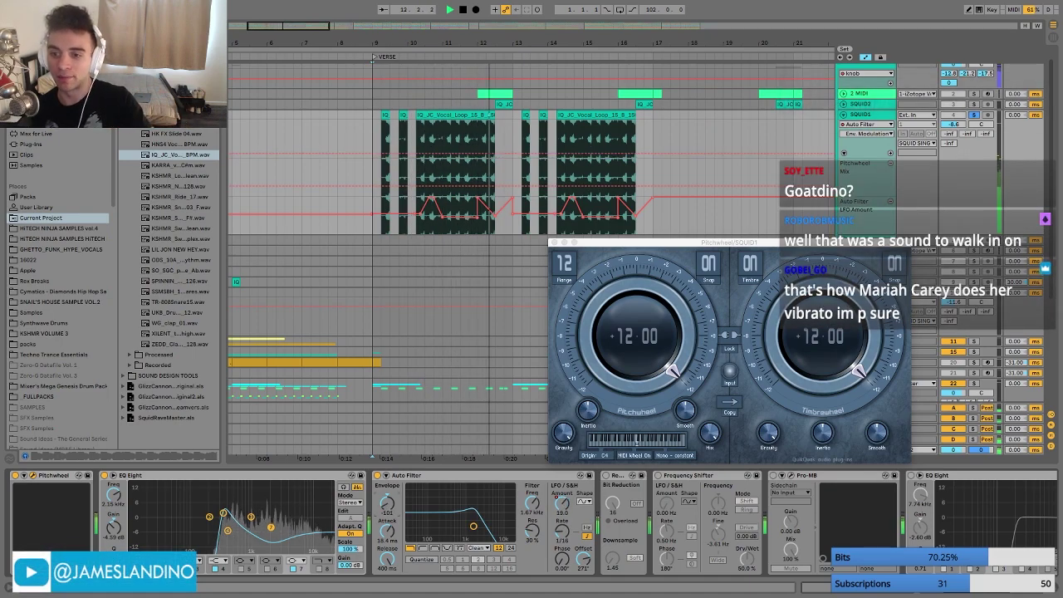
pyautogui.press('space')
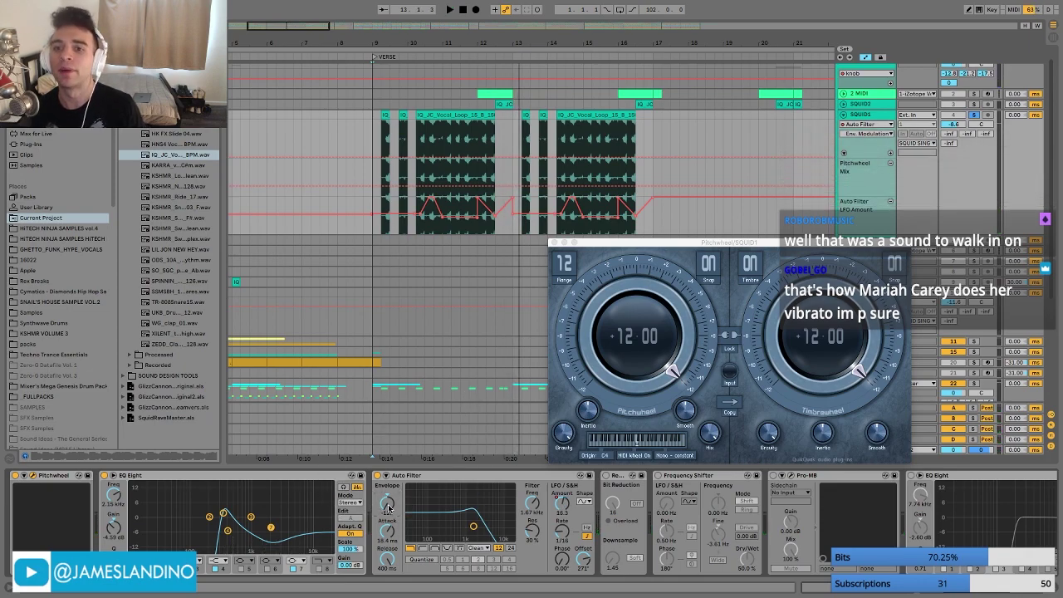
pyautogui.press('space')
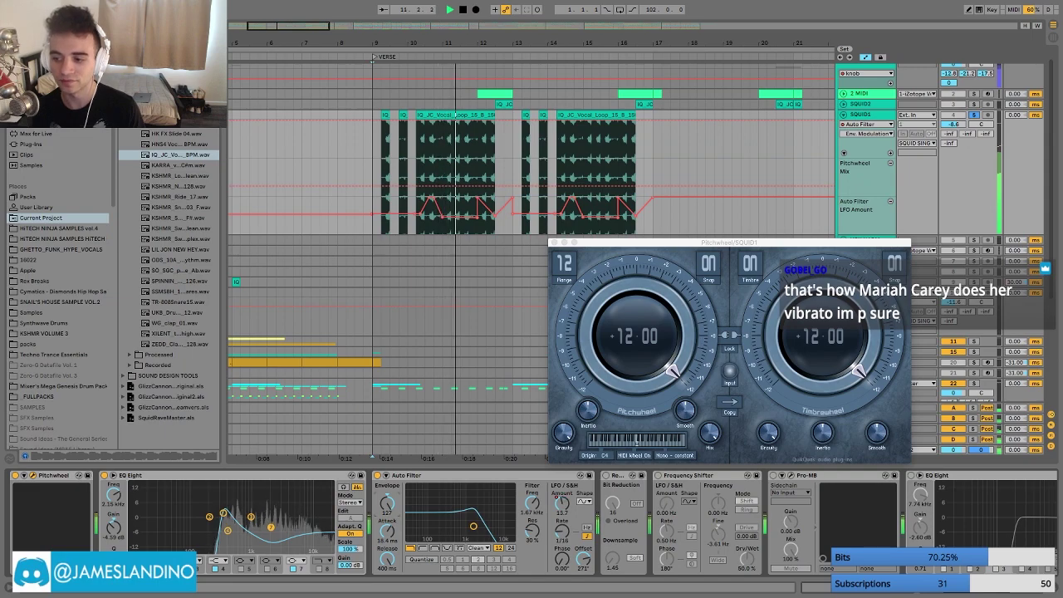
pyautogui.press('space')
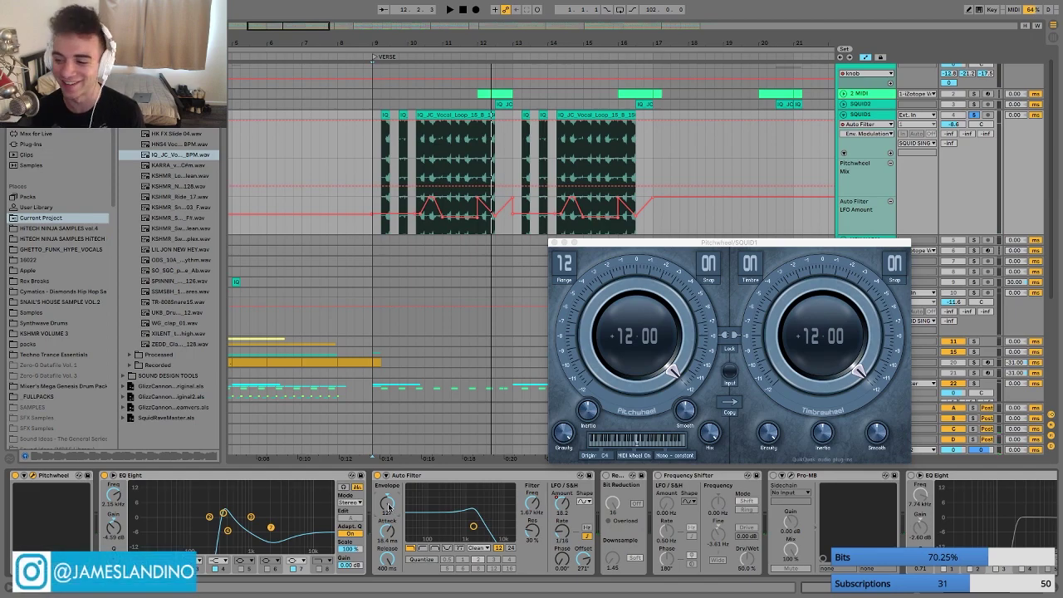
pyautogui.press('space')
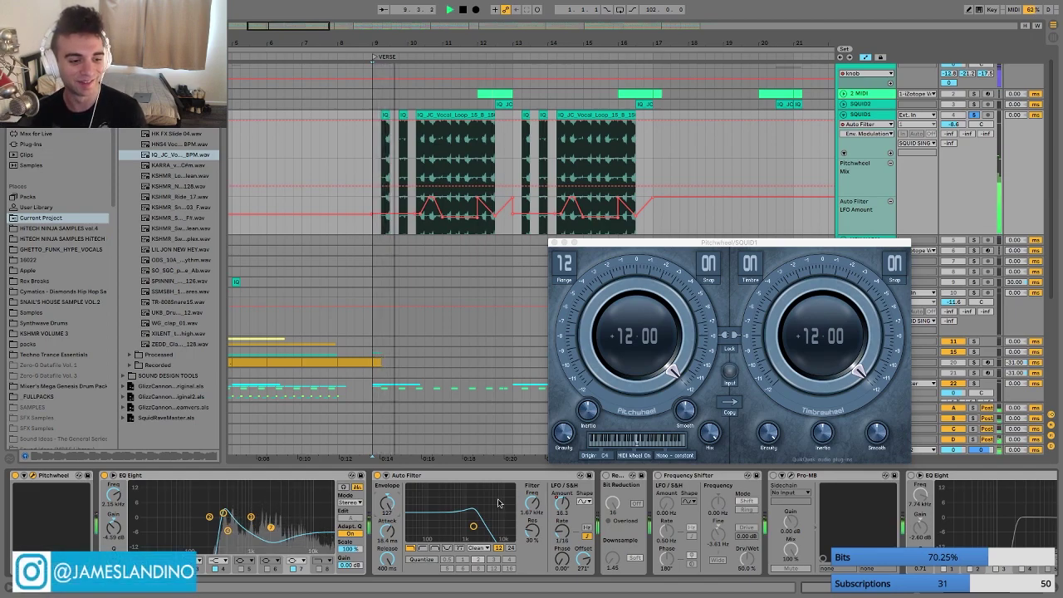
pyautogui.moveTo(532, 506); pyautogui.dragTo(532, 490)
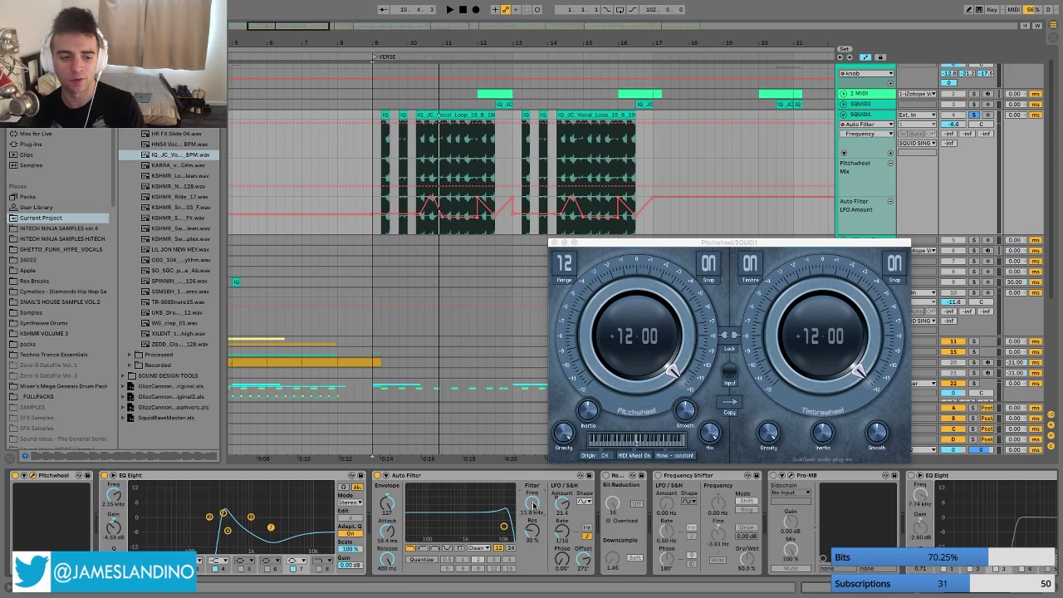
pyautogui.press('space')
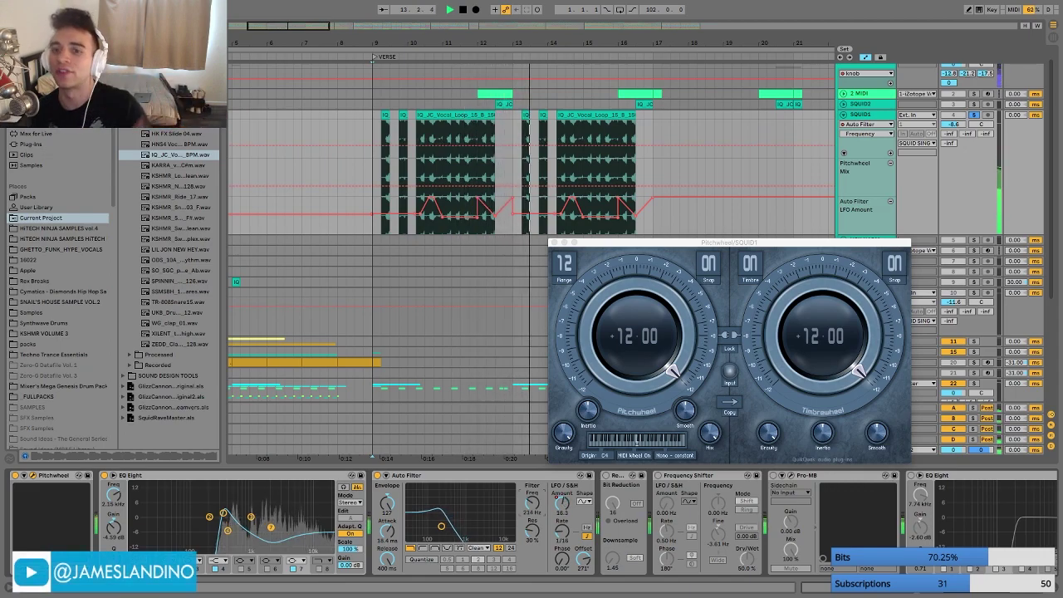
pyautogui.press('space')
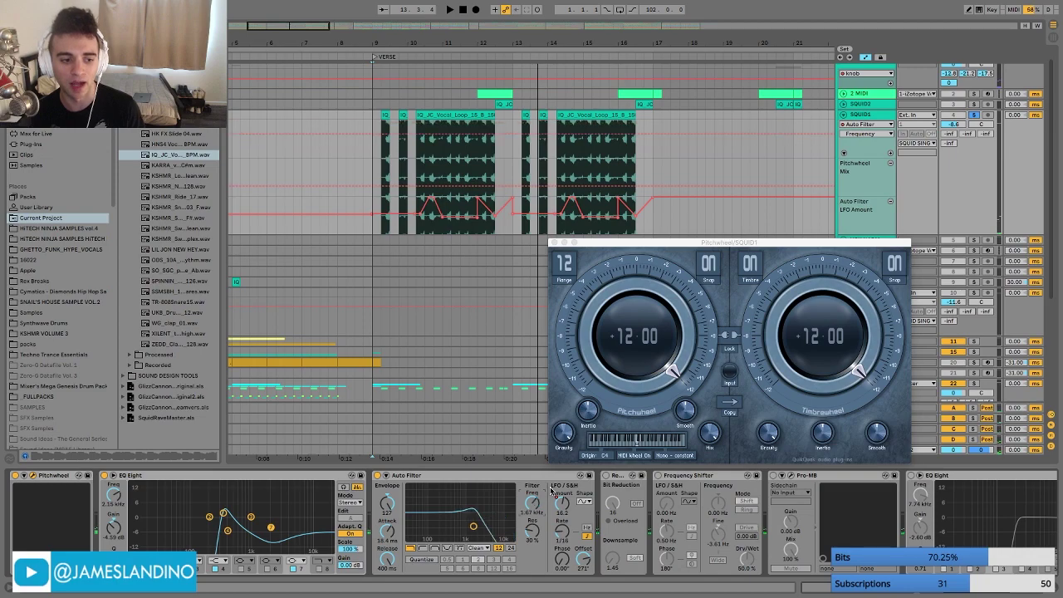
pyautogui.press('space')
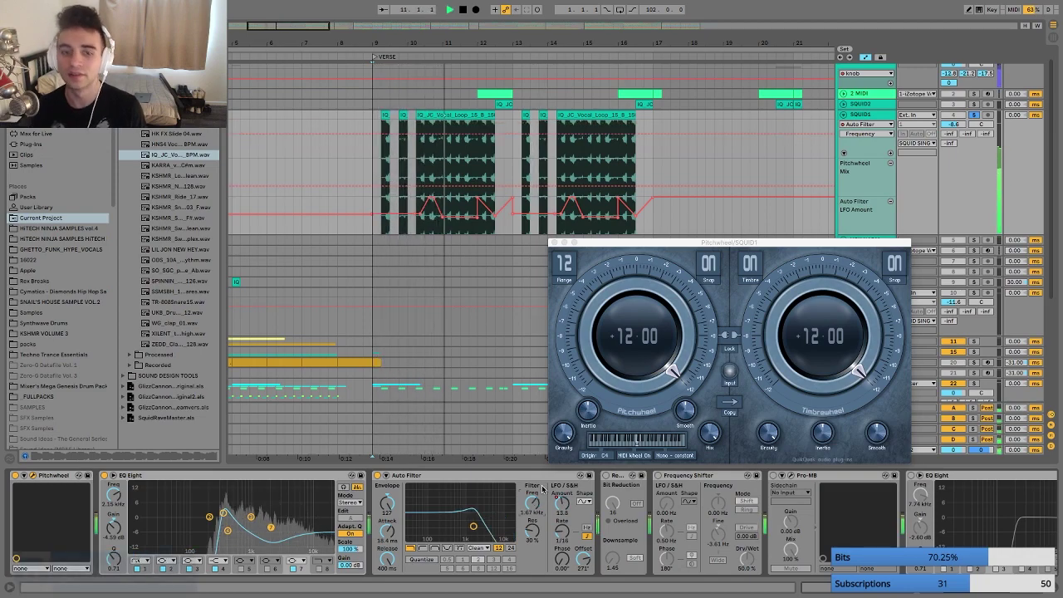
pyautogui.press('space')
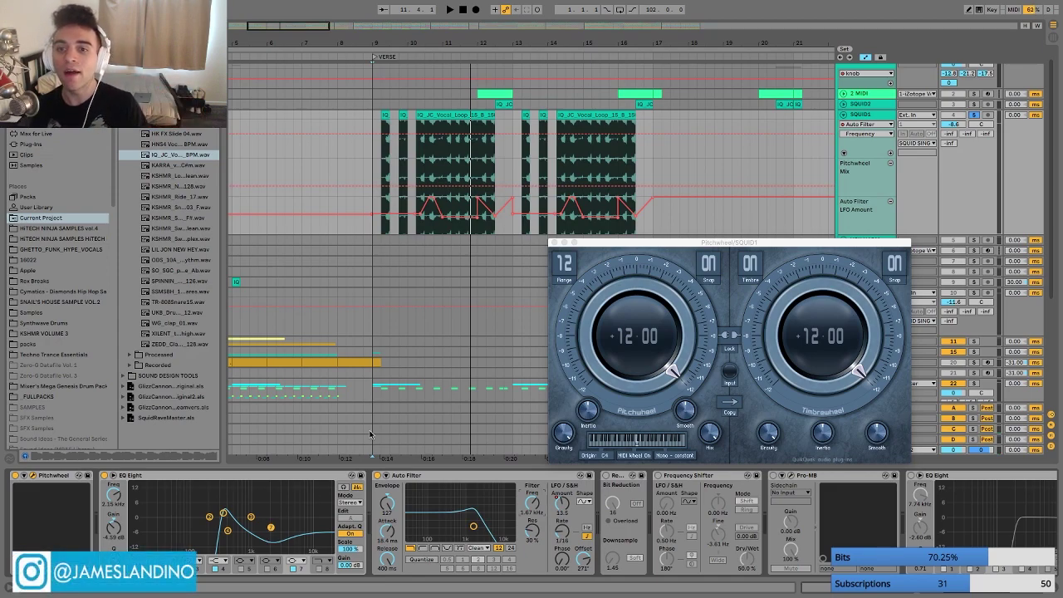
# - Switch the track's automation lane to the Redux device's on/off state
pyautogui.hscroll(2, 425, 525)
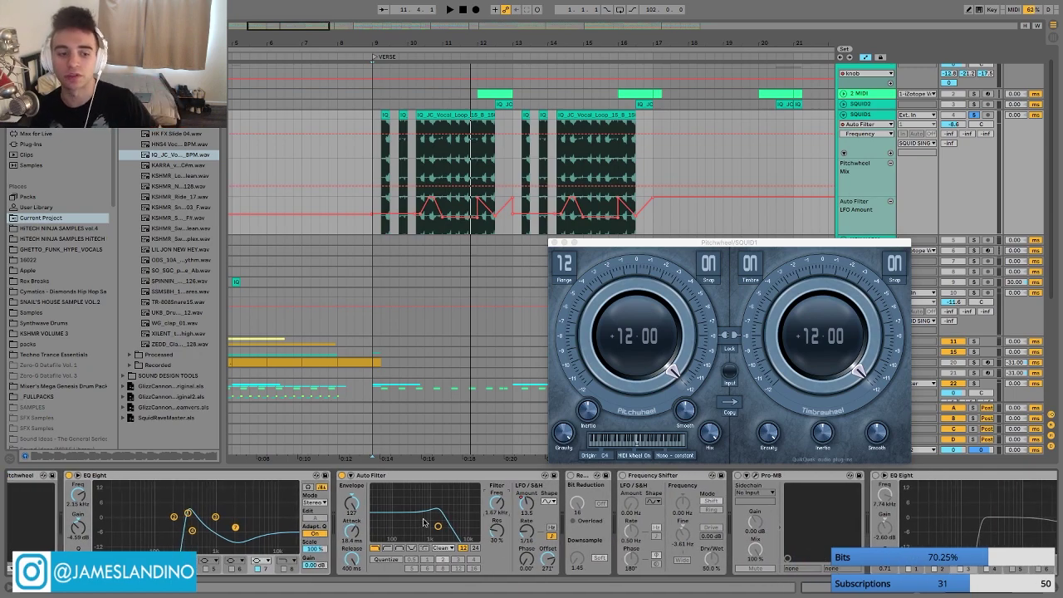
pyautogui.hscroll(3, 423, 522)
pyautogui.click(512, 480)
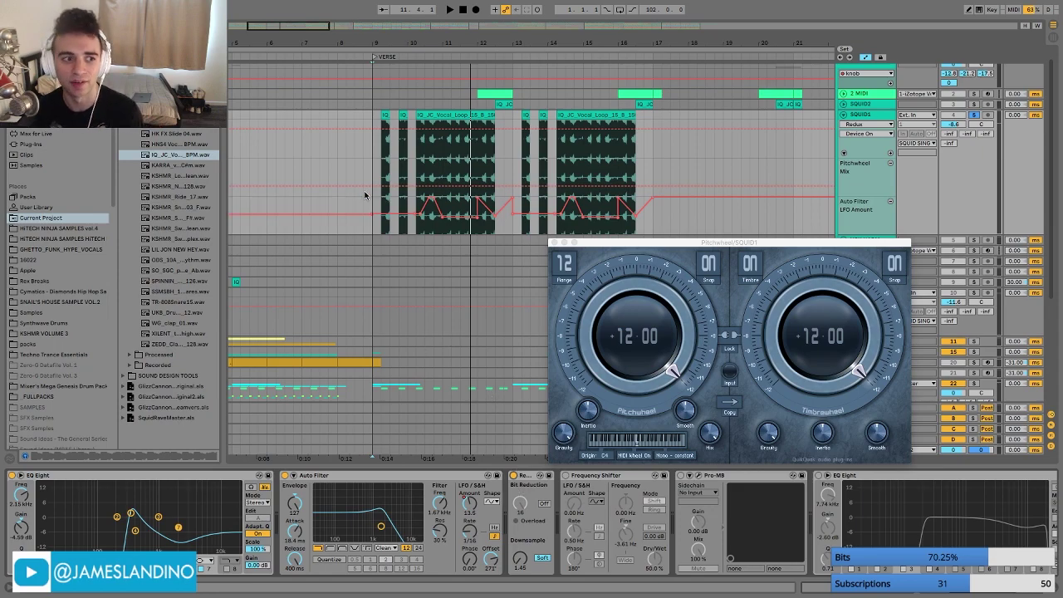
pyautogui.click(366, 156)
pyautogui.press('space')
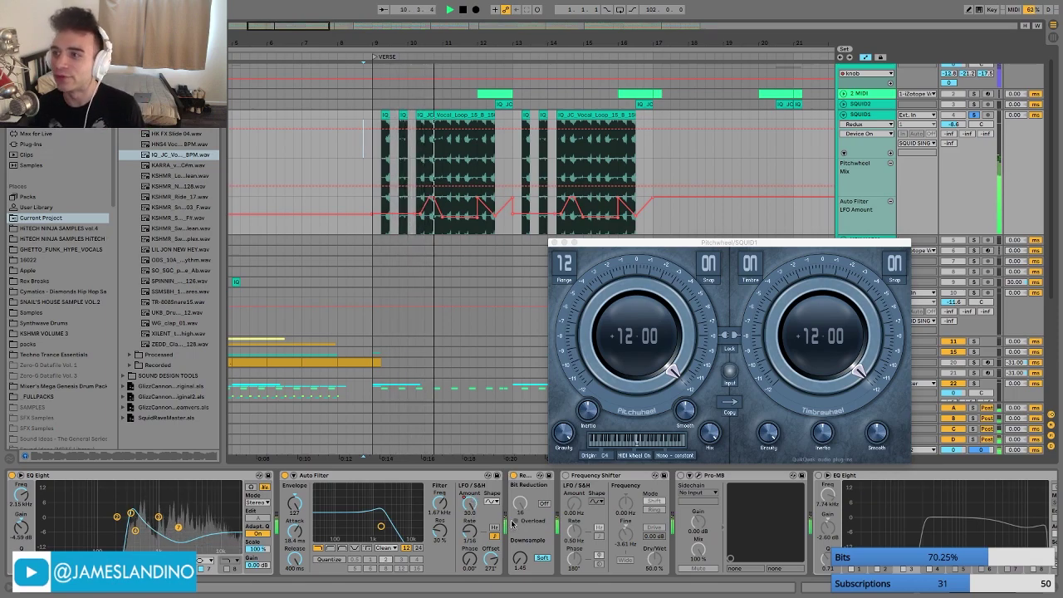
pyautogui.press('space')
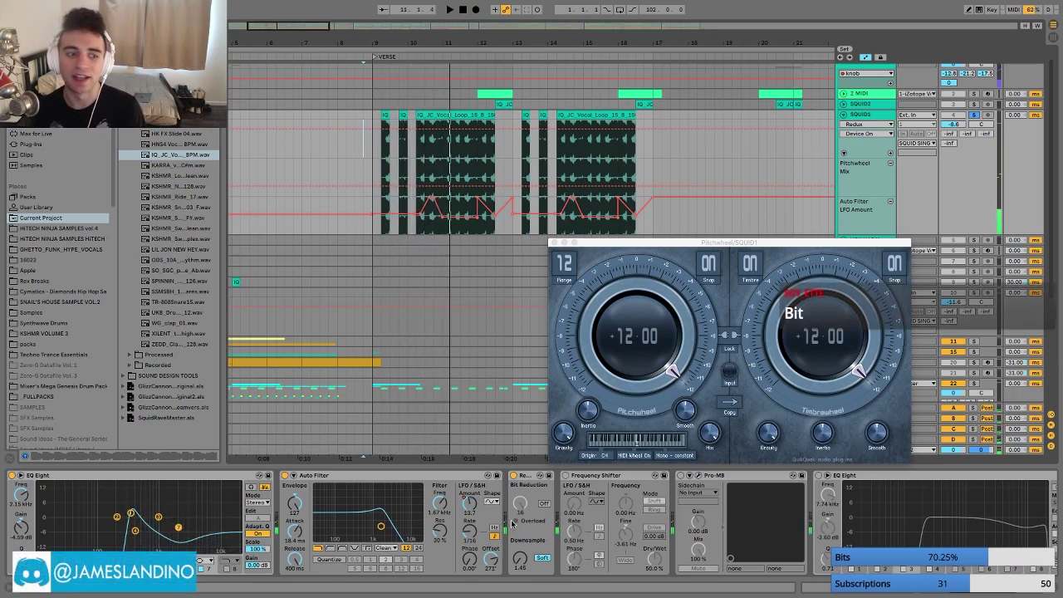
pyautogui.click(421, 163)
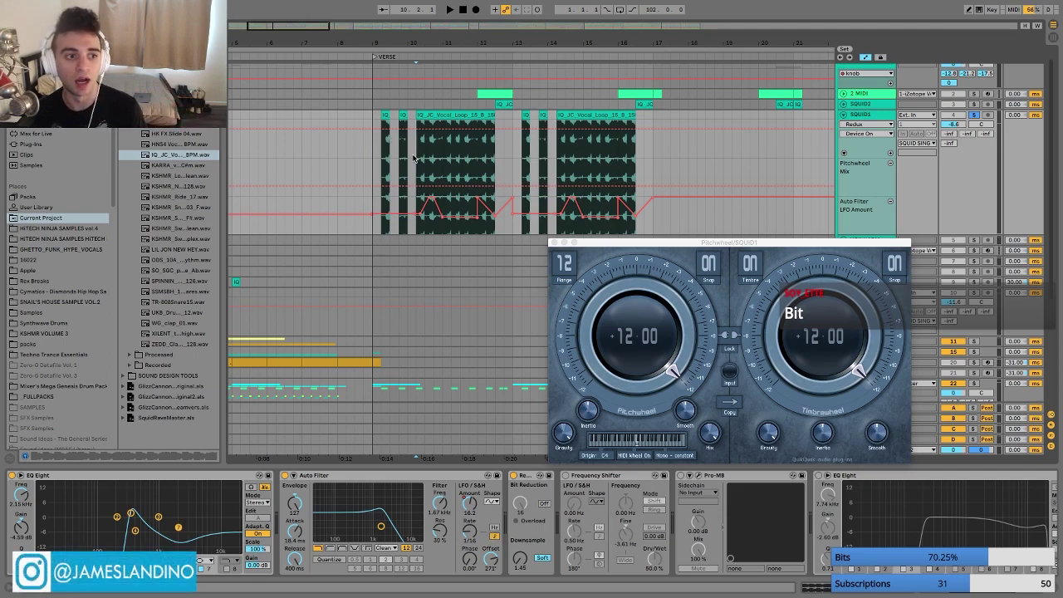
pyautogui.press('space')
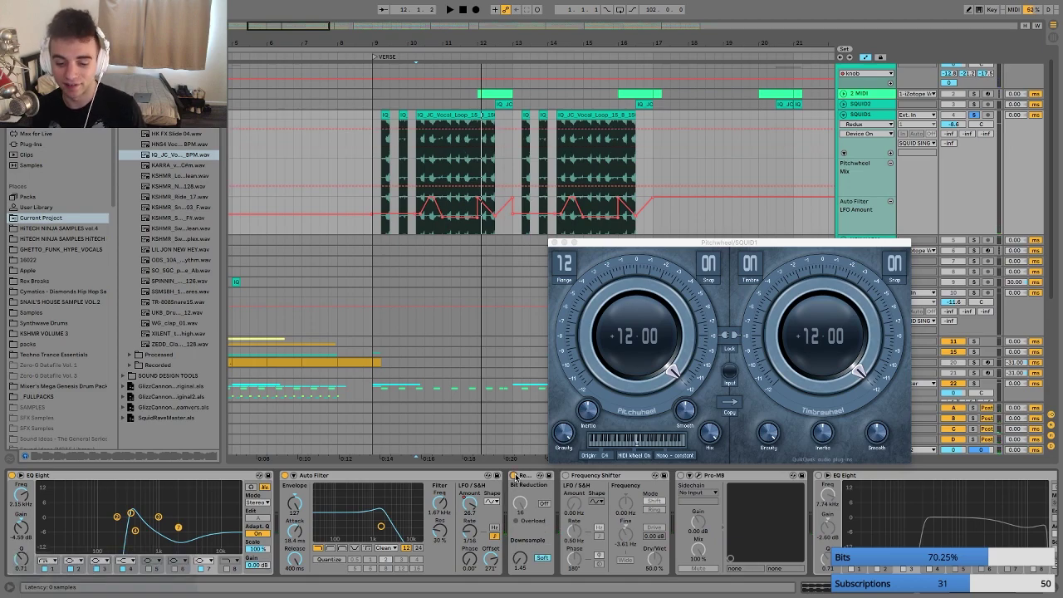
pyautogui.press('space')
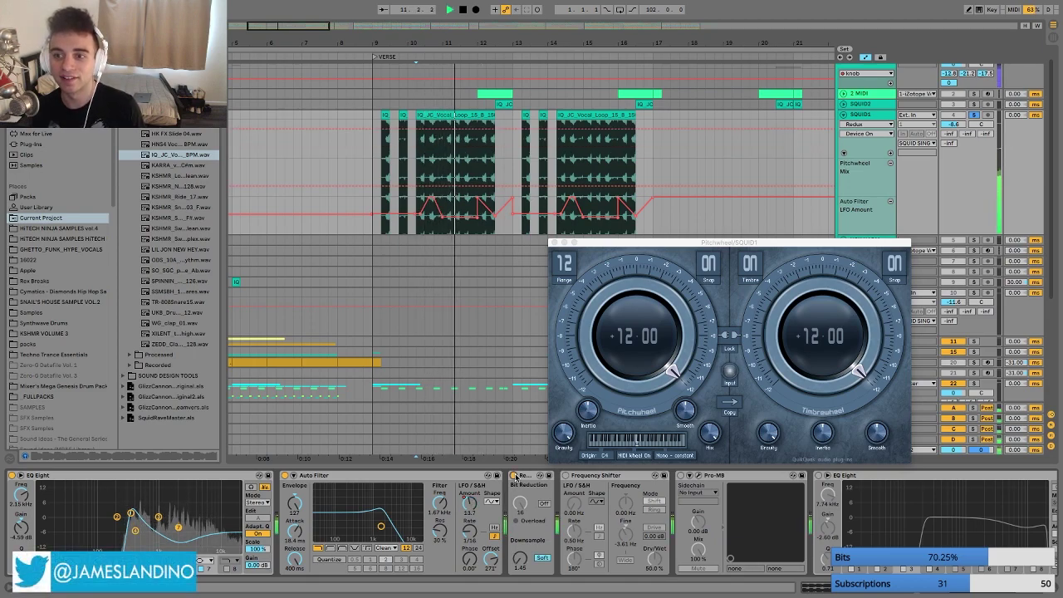
pyautogui.press('space')
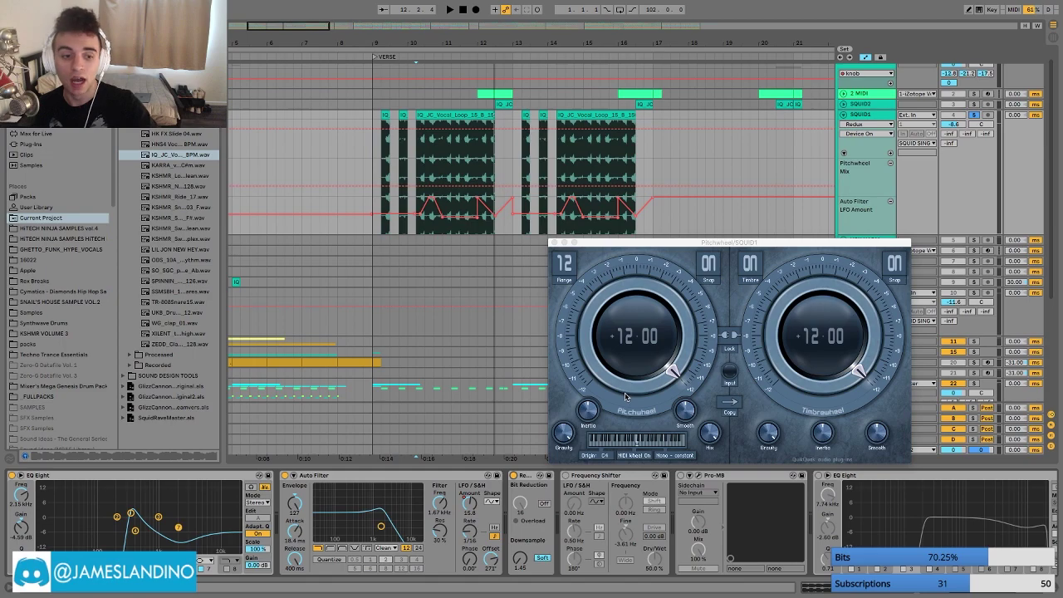
pyautogui.click(604, 477)
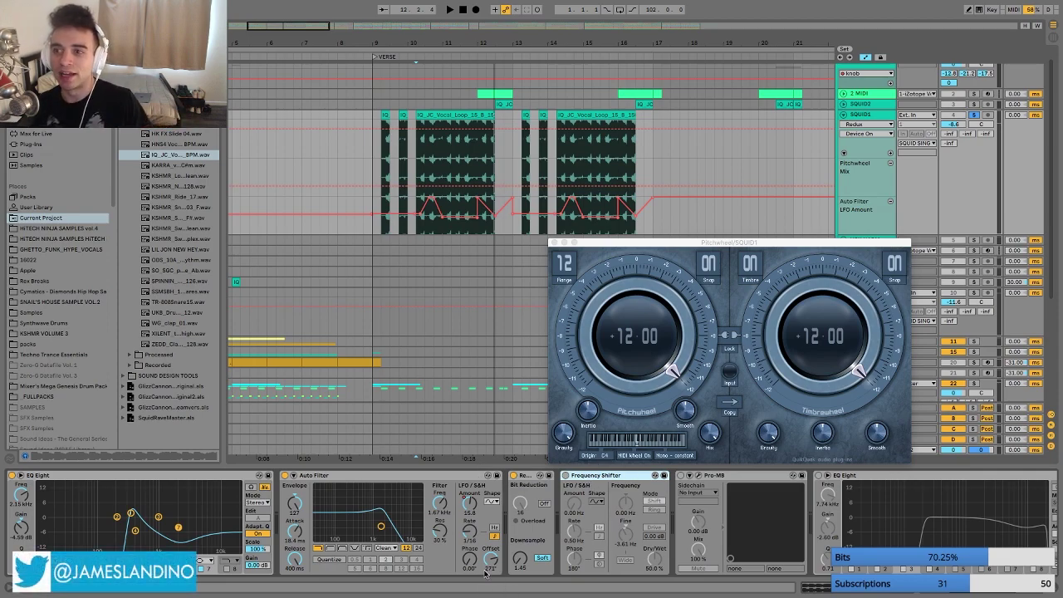
# - Switch on the Frequency Shifter (Shift, -3.61 Hz, 80% Dry/Wet) and play from the VERSE locator
pyautogui.click(565, 476)
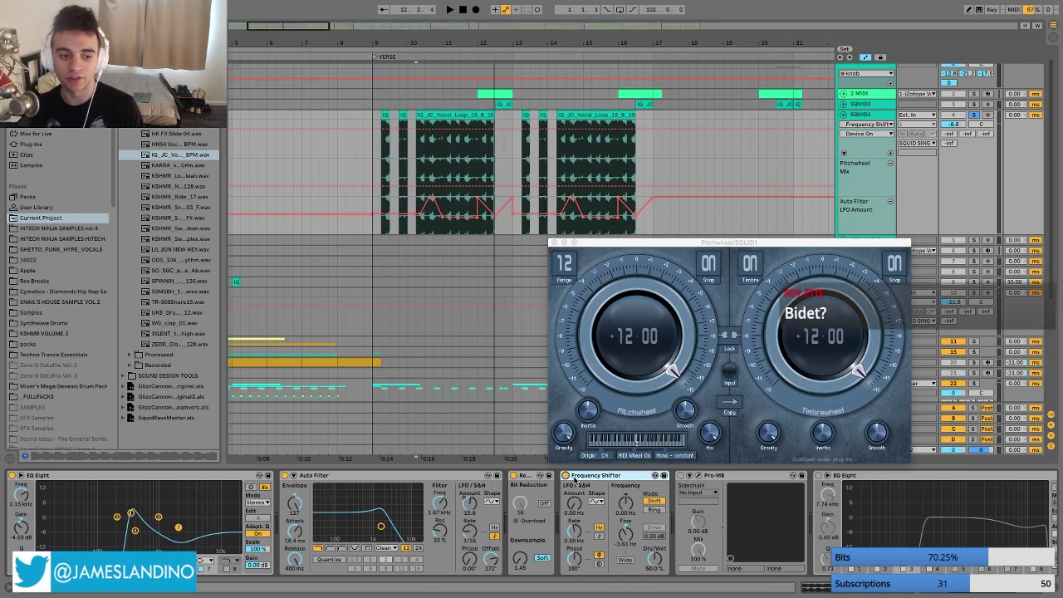
pyautogui.click(379, 160)
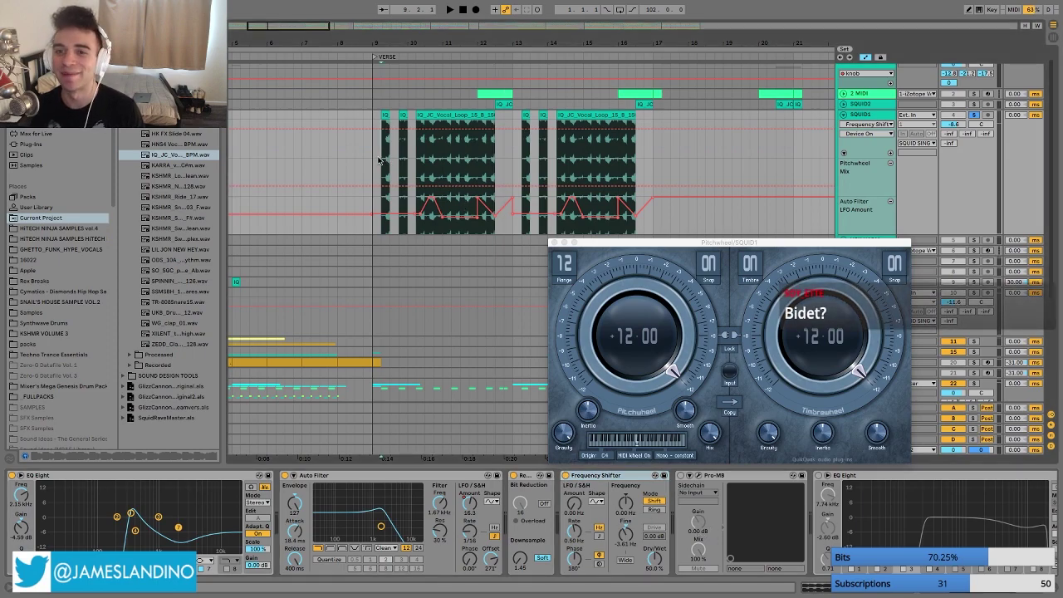
pyautogui.click(376, 156)
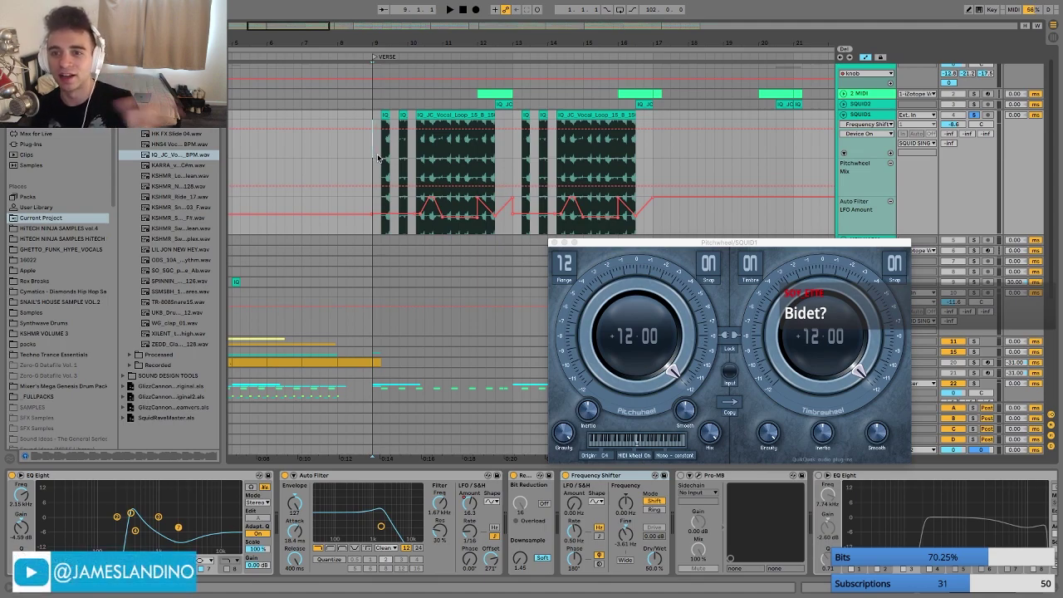
pyautogui.press('space')
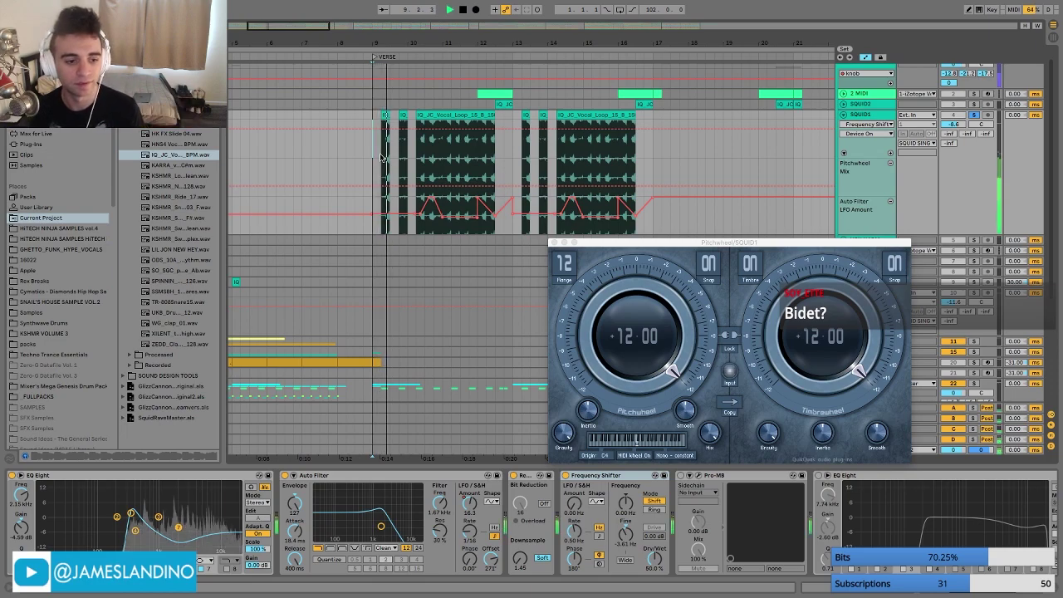
pyautogui.press('space')
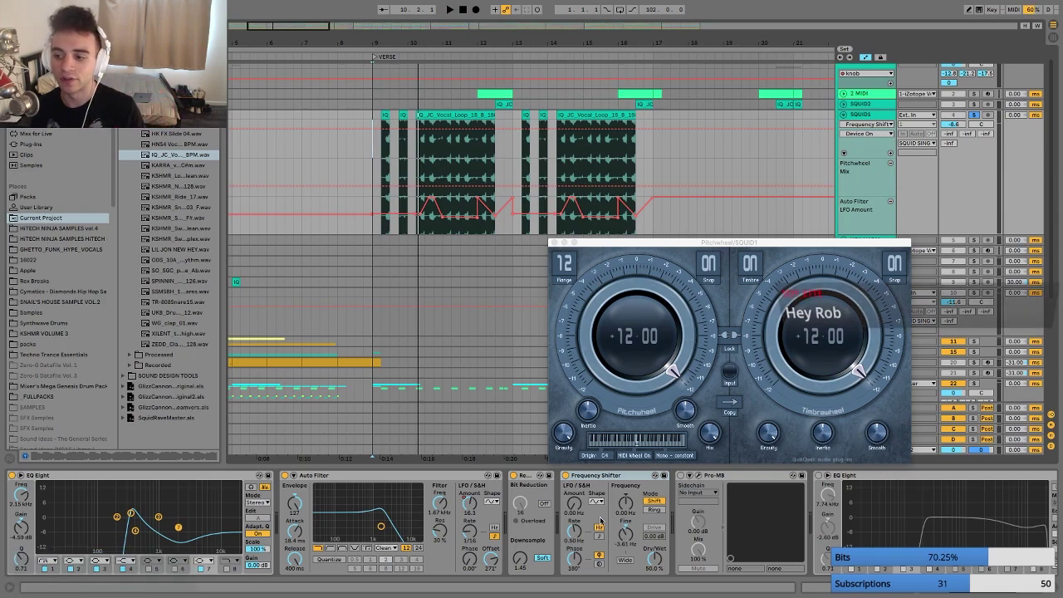
pyautogui.click(374, 163)
pyautogui.press('space')
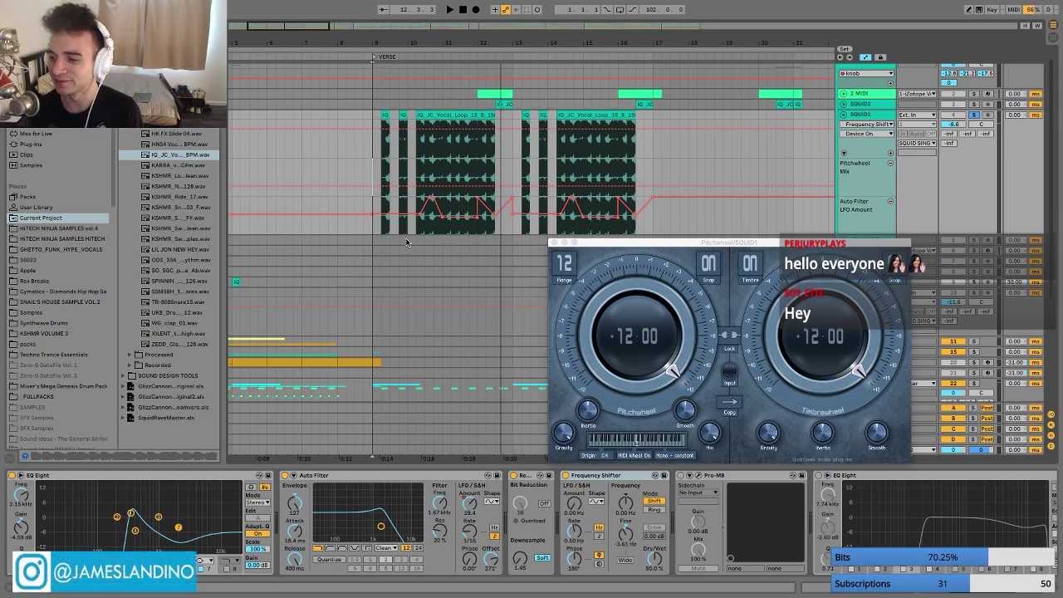
# - Bypass and re-enable the Frequency Shifter while replaying from bar 9 to compare
pyautogui.click(372, 160)
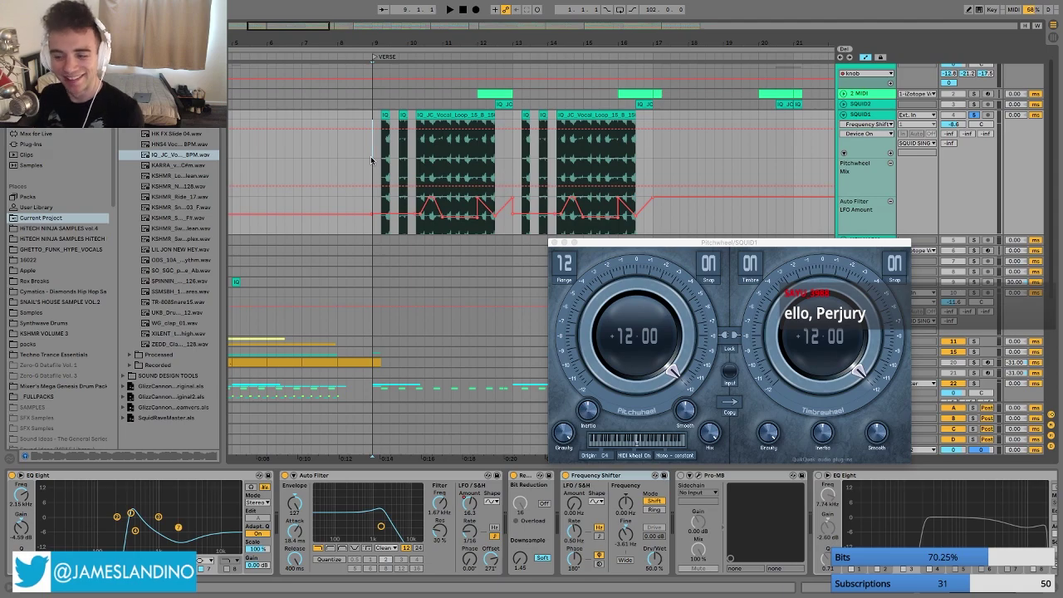
pyautogui.press('space')
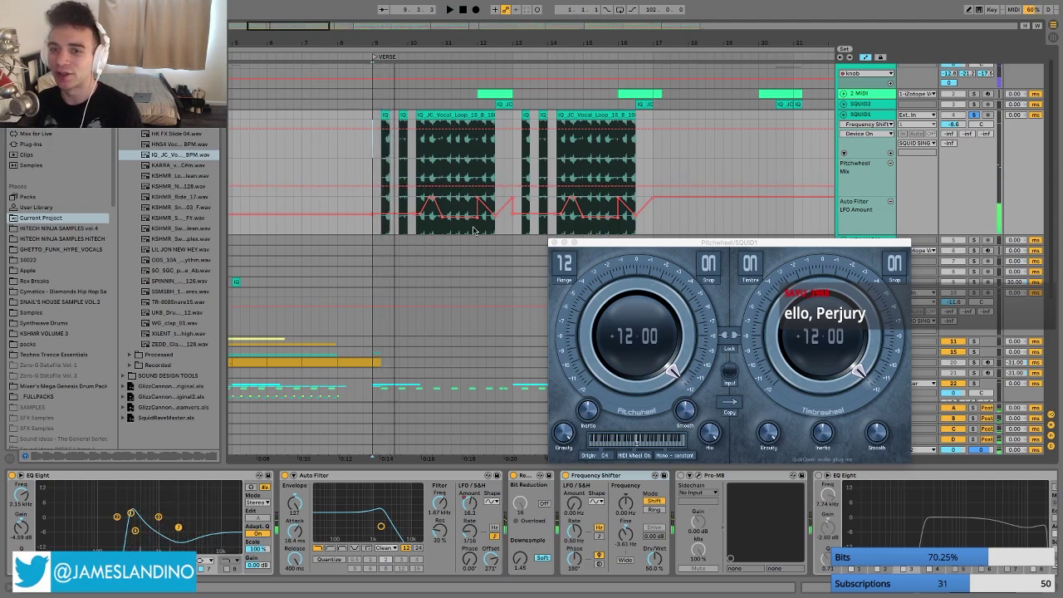
pyautogui.press('space')
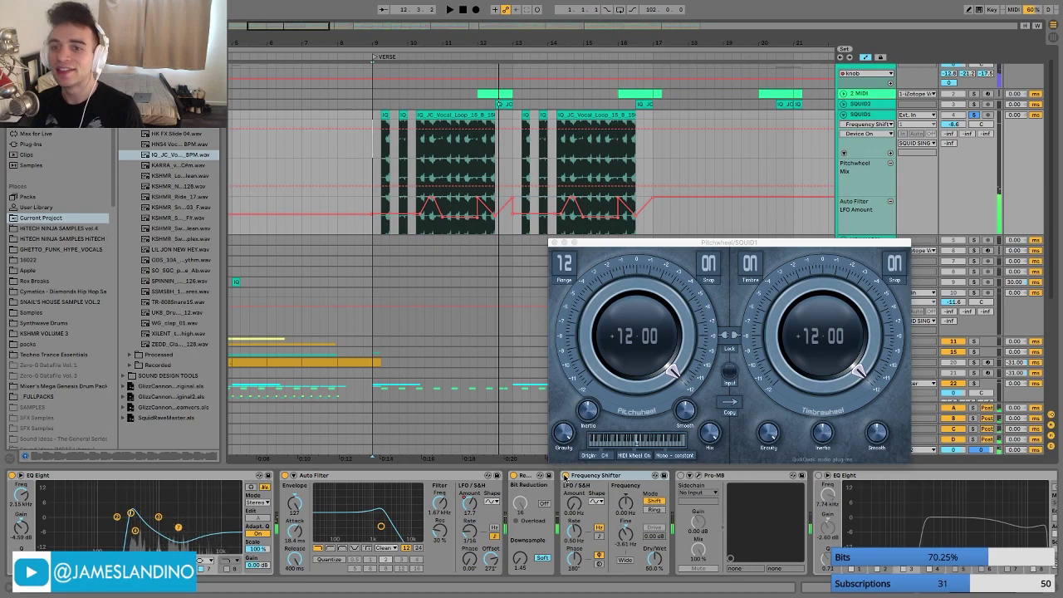
pyautogui.click(565, 475)
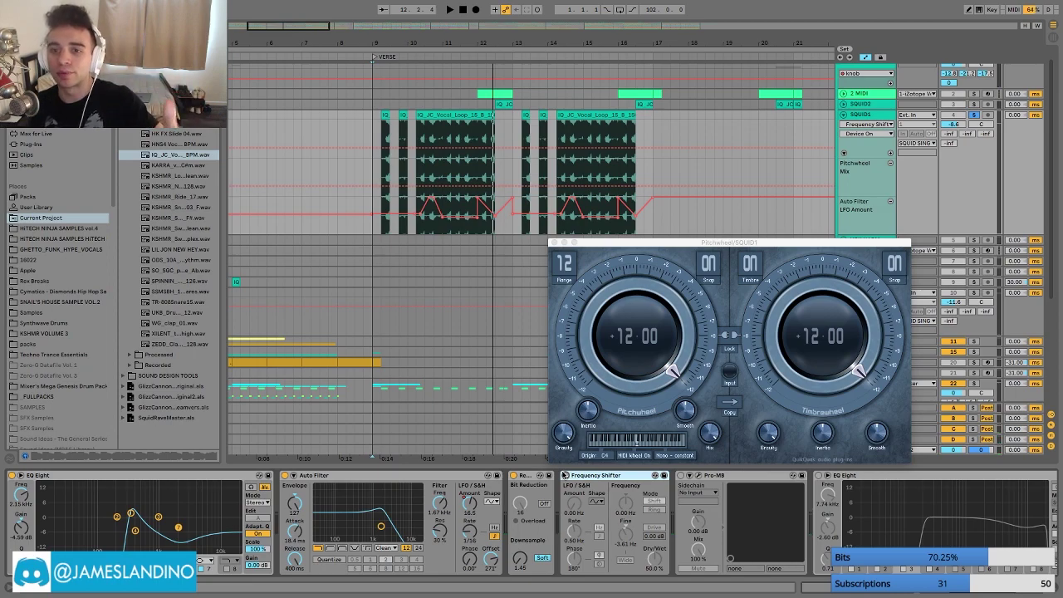
pyautogui.click(565, 475)
pyautogui.press('space')
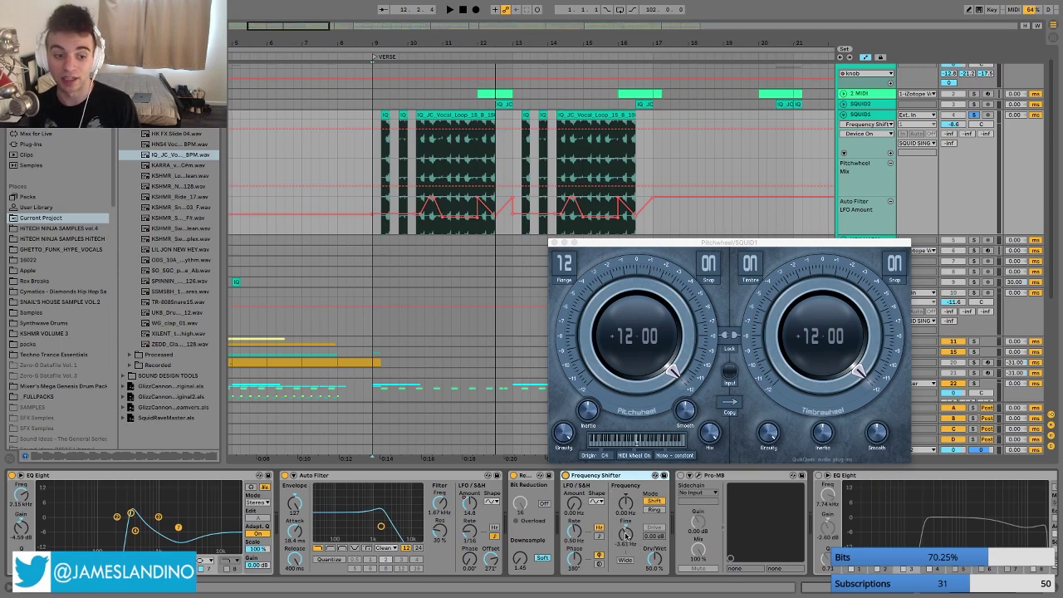
# - While playing from bar 9, sweep the Frequency Shifter's Fine shift down to -500 Hz
pyautogui.press('space')
pyautogui.moveTo(625, 536); pyautogui.dragTo(625, 597)
pyautogui.press('space')
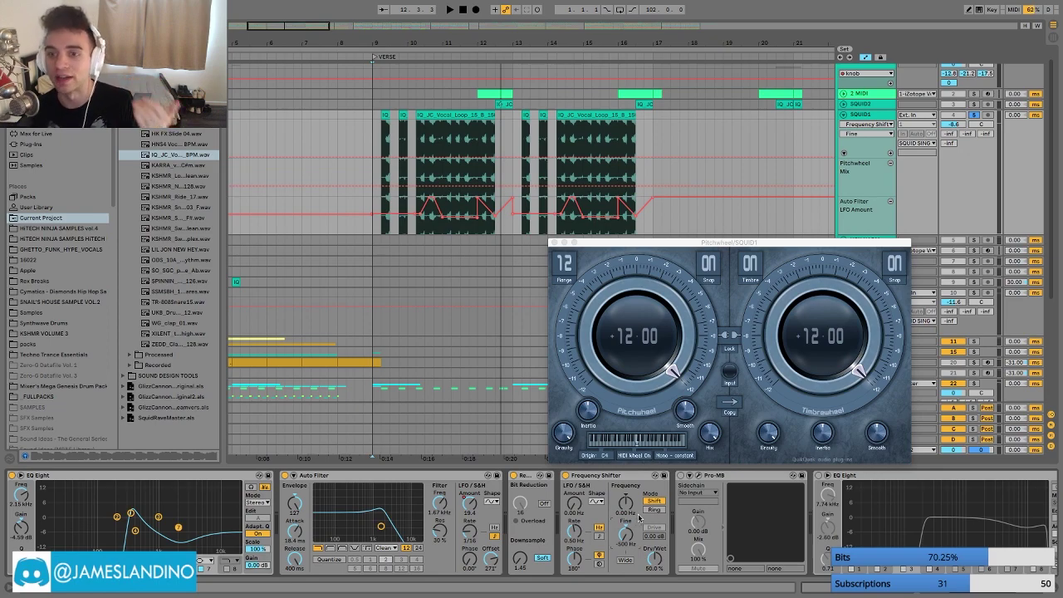
# - Bring the Fine shift back near 0 Hz (-3.61 Hz) and replay the vocal from bar 9
pyautogui.press('space')
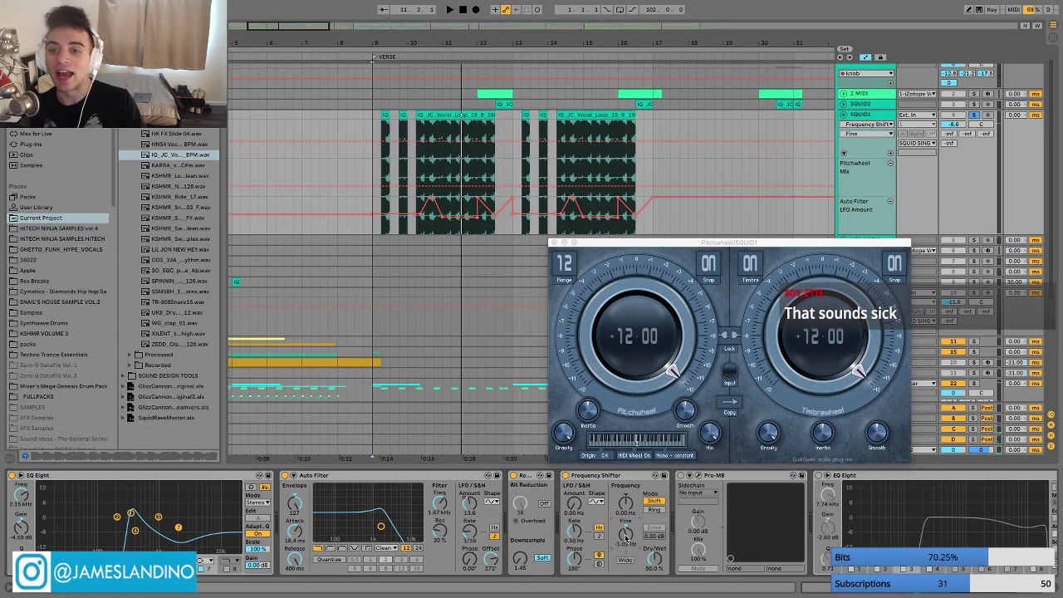
pyautogui.moveTo(625, 534); pyautogui.dragTo(629, 539)
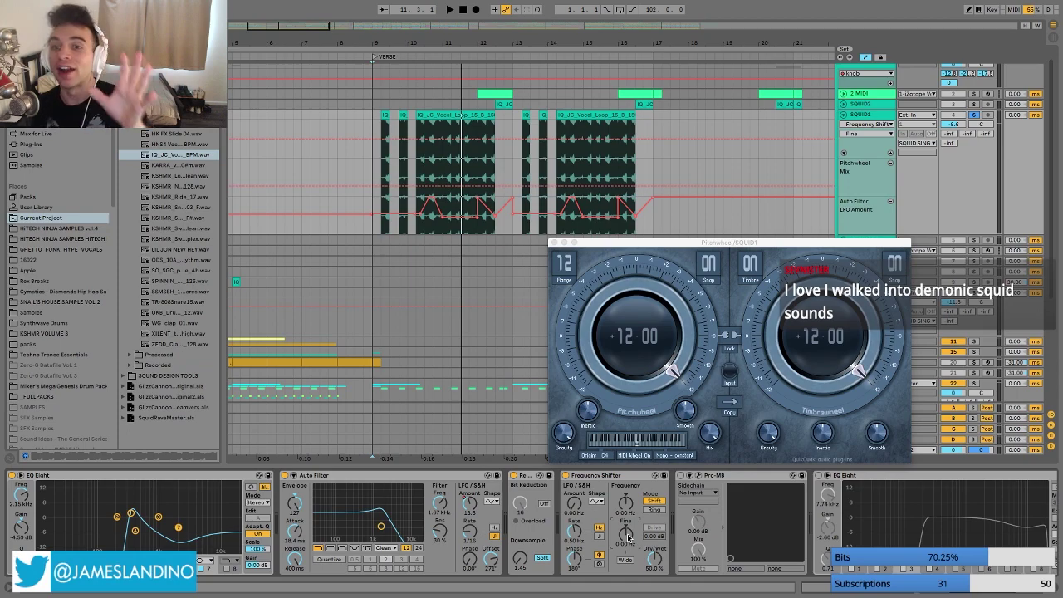
pyautogui.press('space')
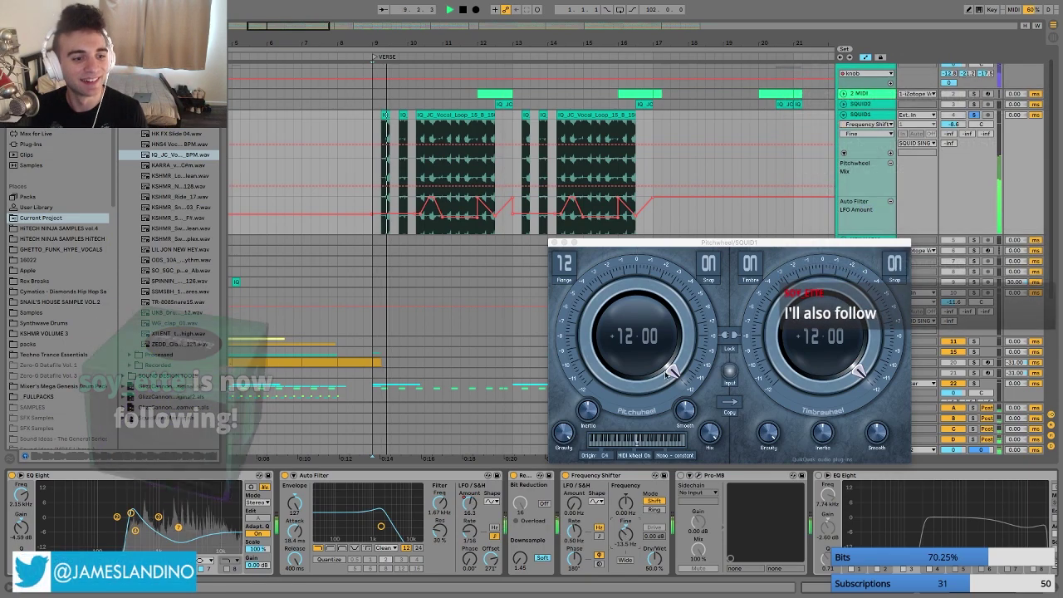
pyautogui.press('space')
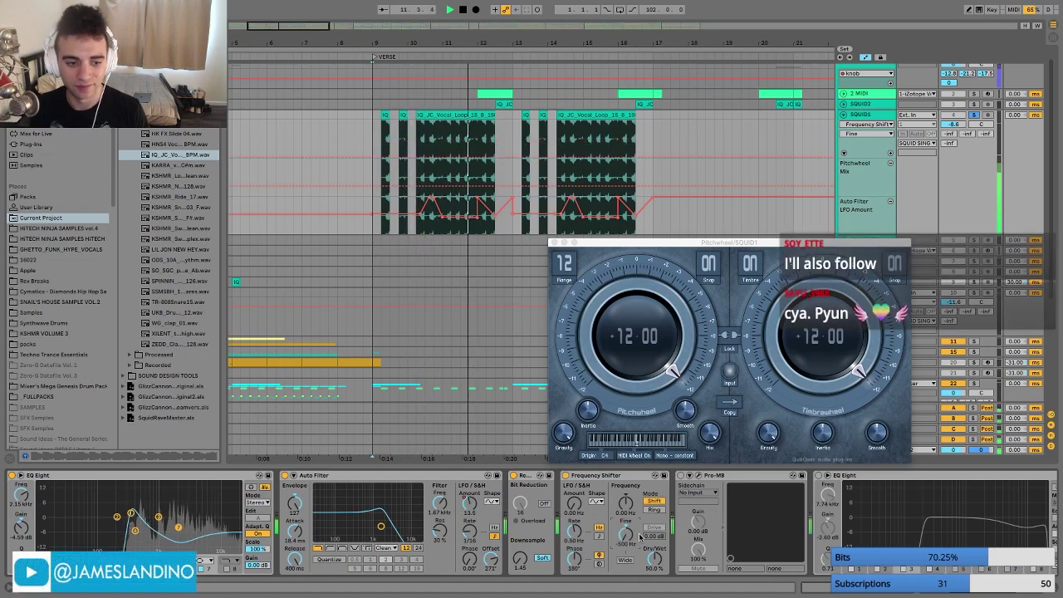
pyautogui.press('space')
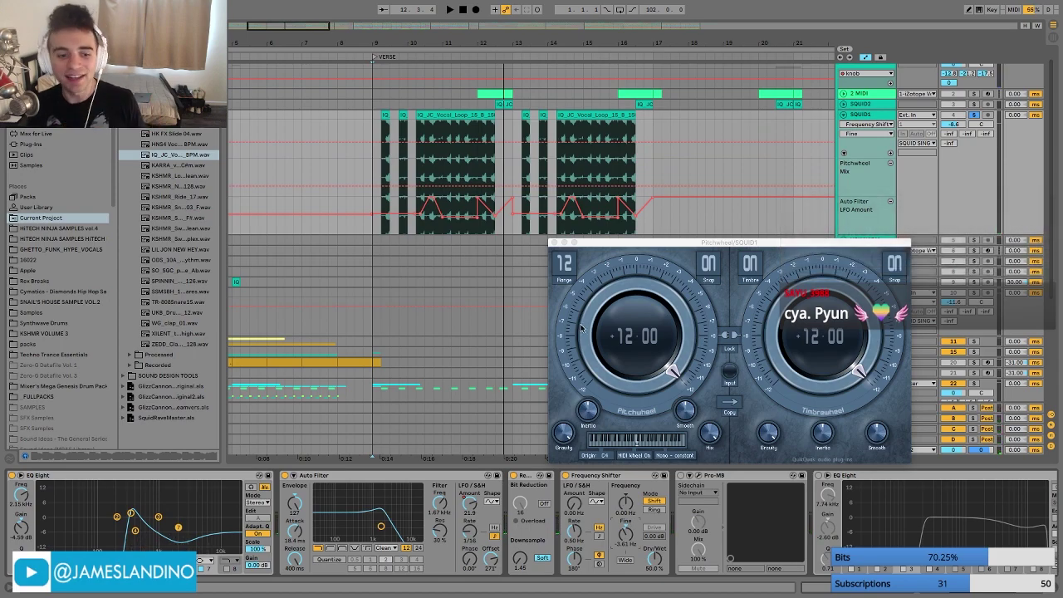
# - Scroll through SQUID1's device chain and select Pro-MB's on/off control for automation
pyautogui.hscroll(5, 532, 523)
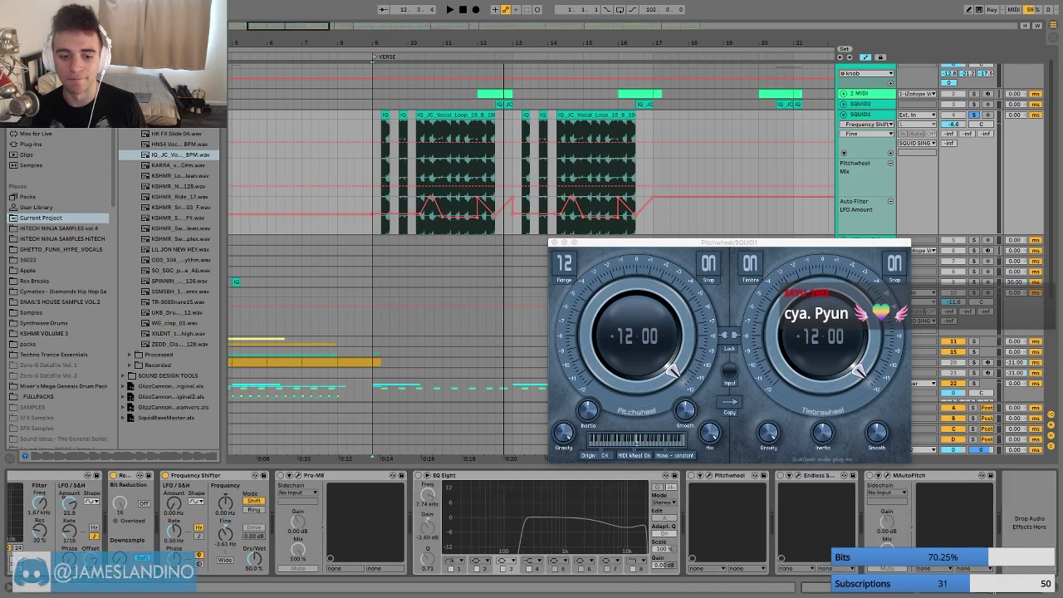
pyautogui.hscroll(-6, 531, 523)
pyautogui.hscroll(3, 913, 571)
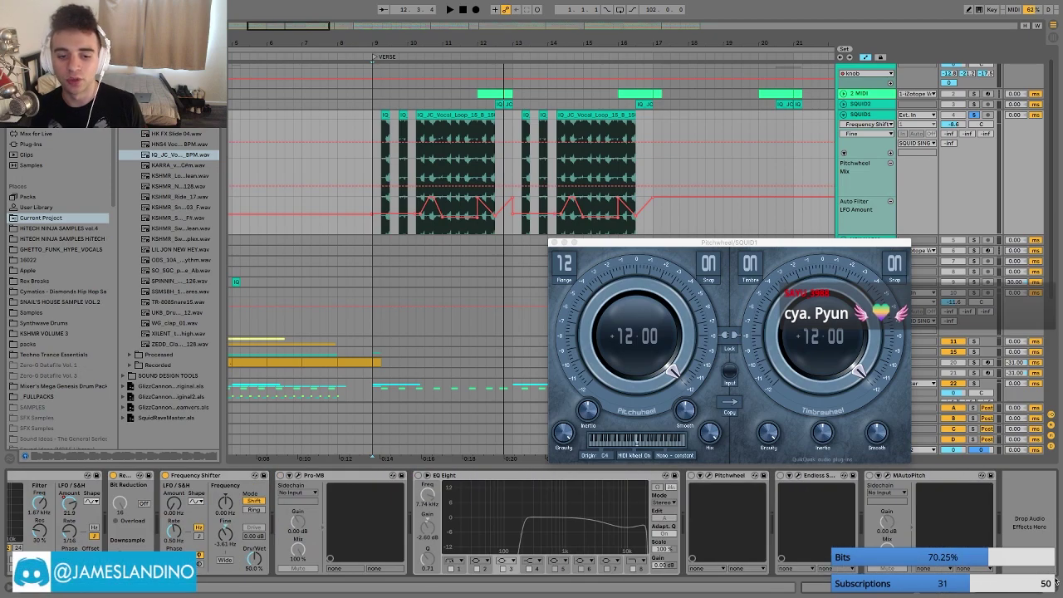
pyautogui.hscroll(-3, 905, 570)
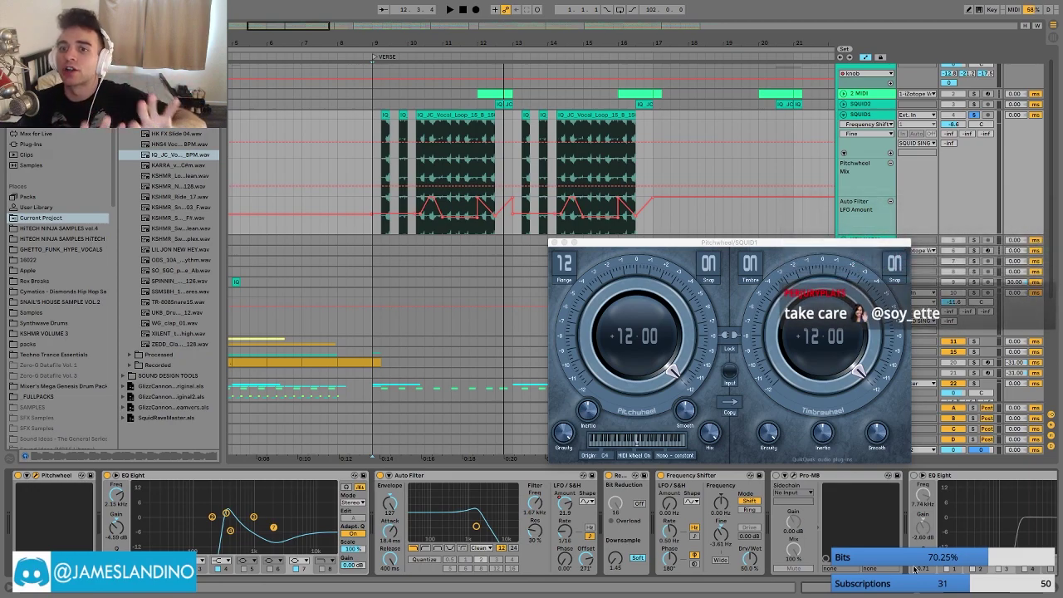
pyautogui.click(778, 478)
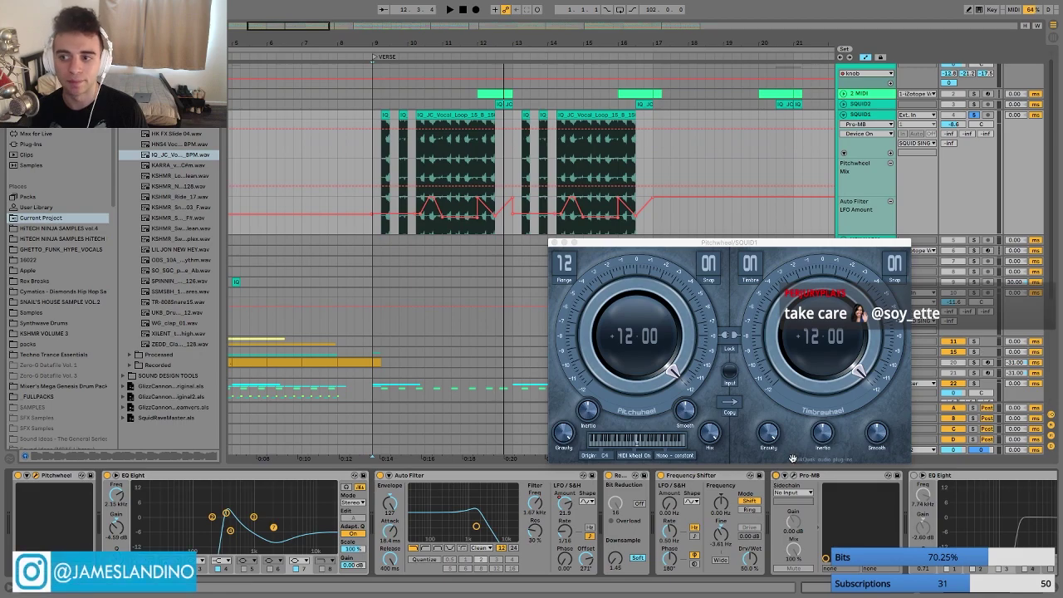
# - Switch on the second EQ Eight (7.74 kHz, -2.60 dB) and the second Pitchwheel
pyautogui.hscroll(5, 787, 485)
pyautogui.hscroll(1, 487, 478)
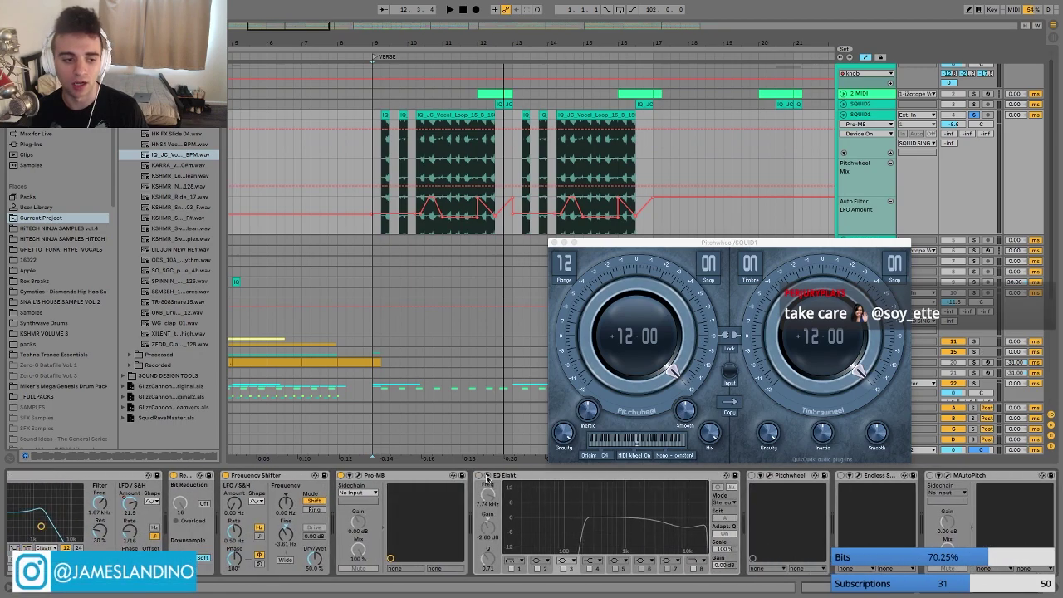
pyautogui.click(480, 477)
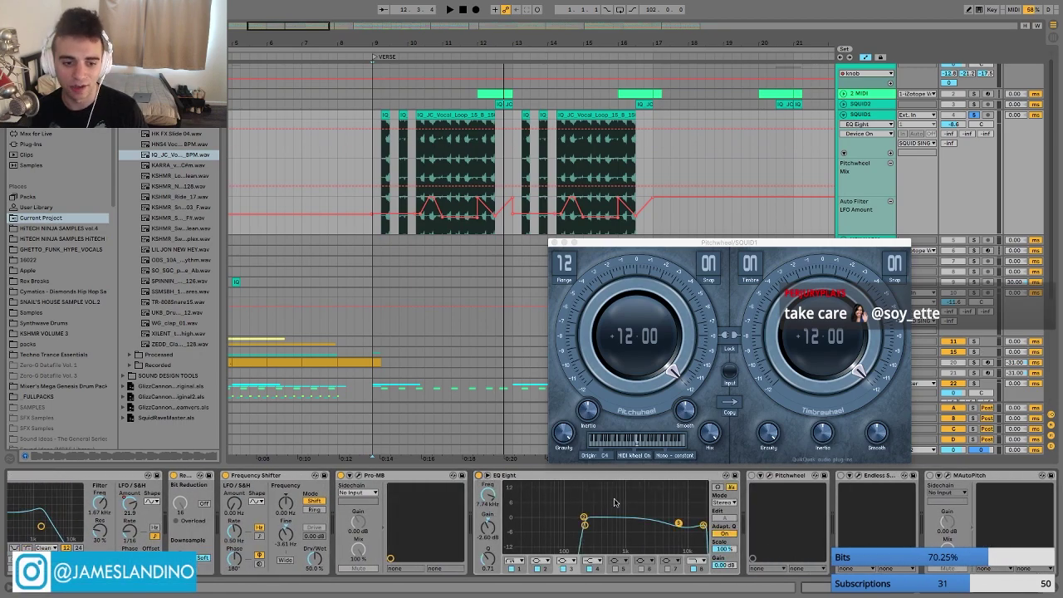
pyautogui.click(751, 476)
pyautogui.doubleClick(784, 478)
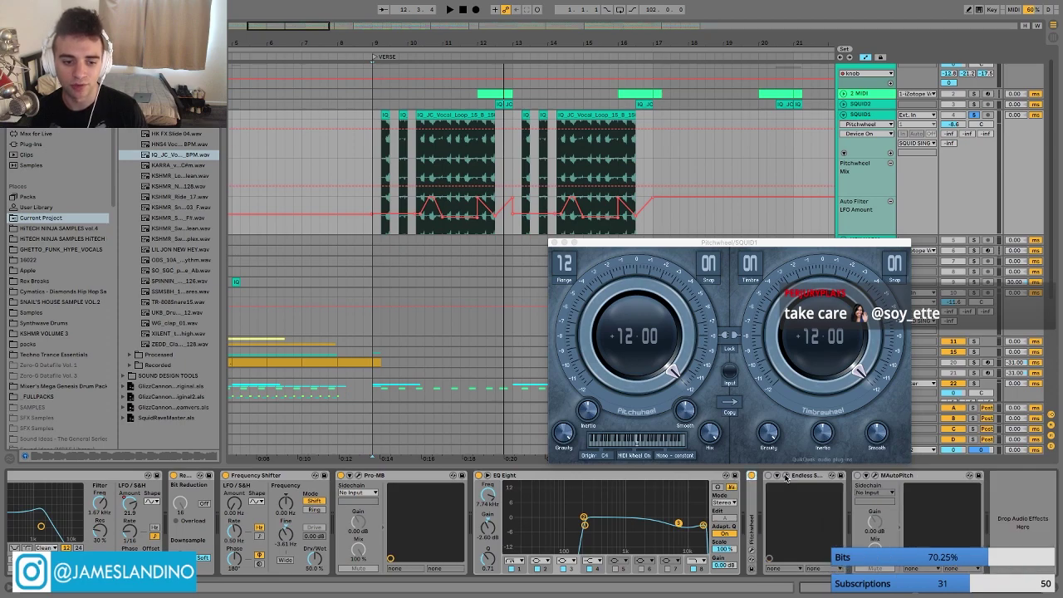
pyautogui.doubleClick(749, 500)
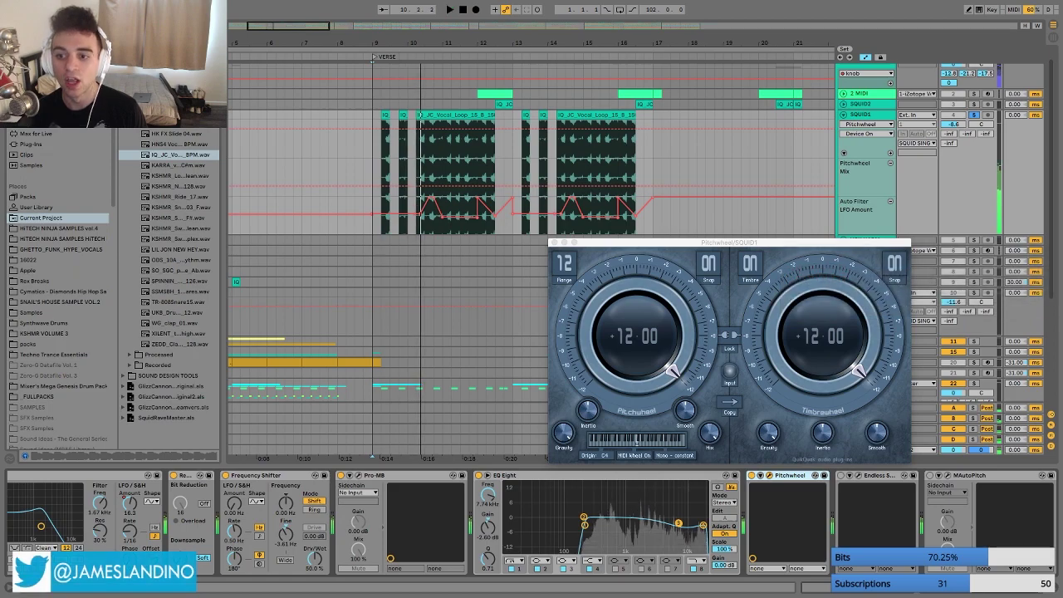
# - Stop playback and close both Pitchwheel plugin windows
pyautogui.press('space')
pyautogui.click(580, 210)
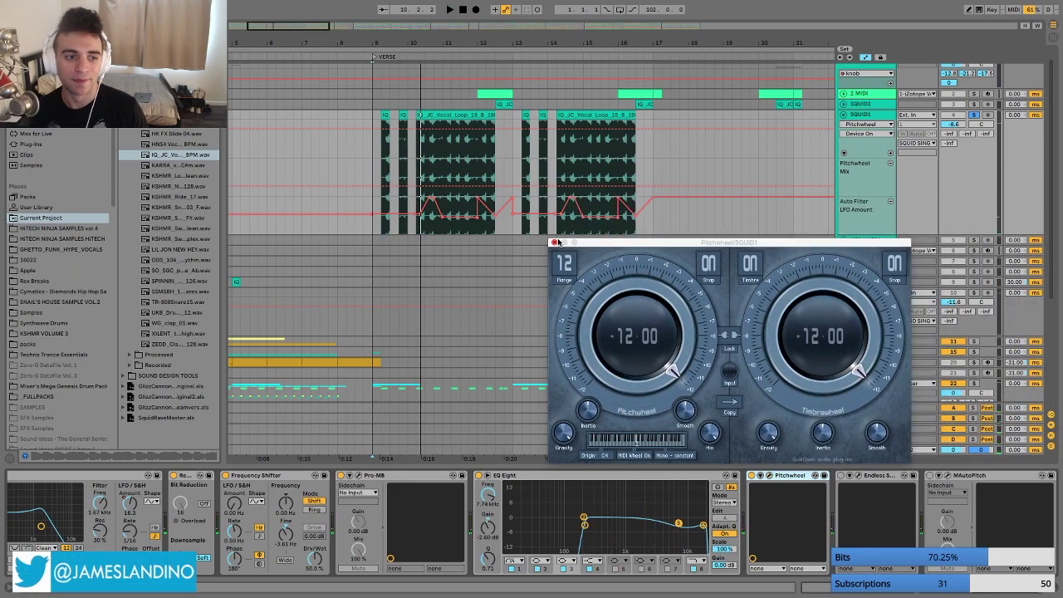
pyautogui.click(554, 243)
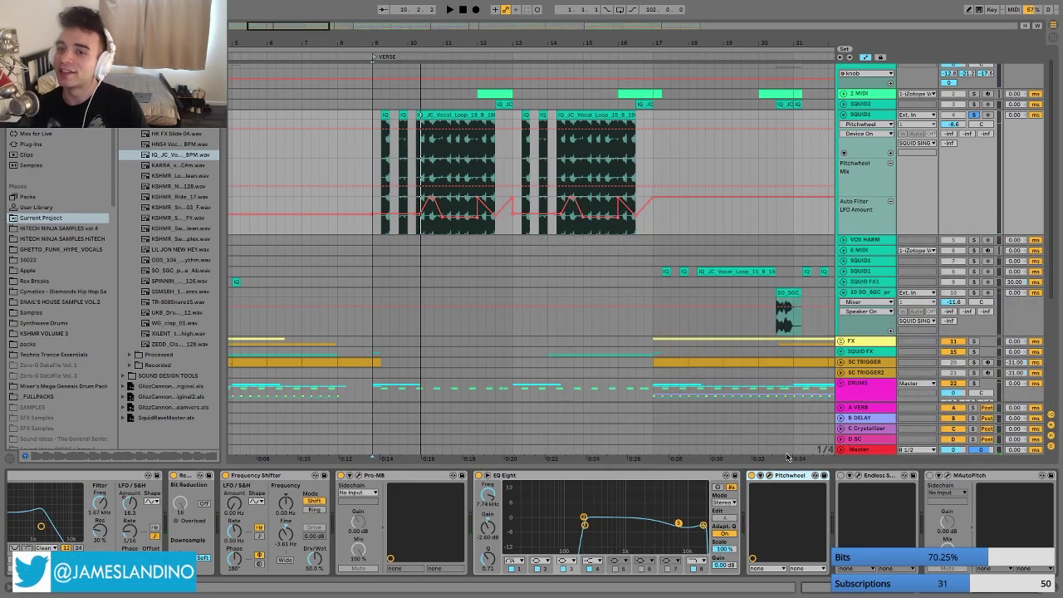
# - Audition from bar 9, then enable Pitchwheel and open its window (pitch -12.00, timbre -03.00)
pyautogui.click(372, 154)
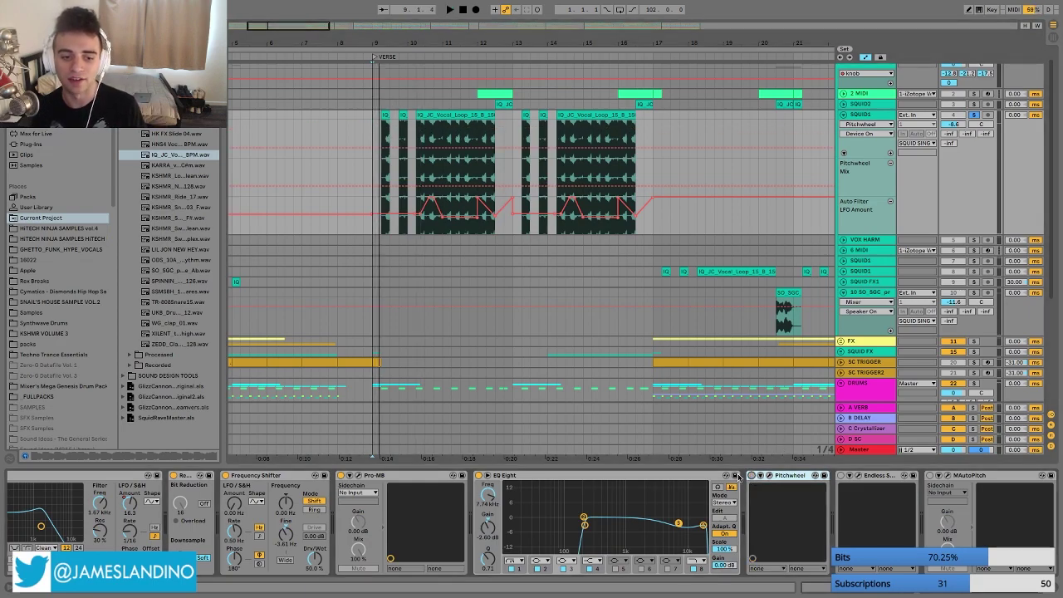
pyautogui.press('space')
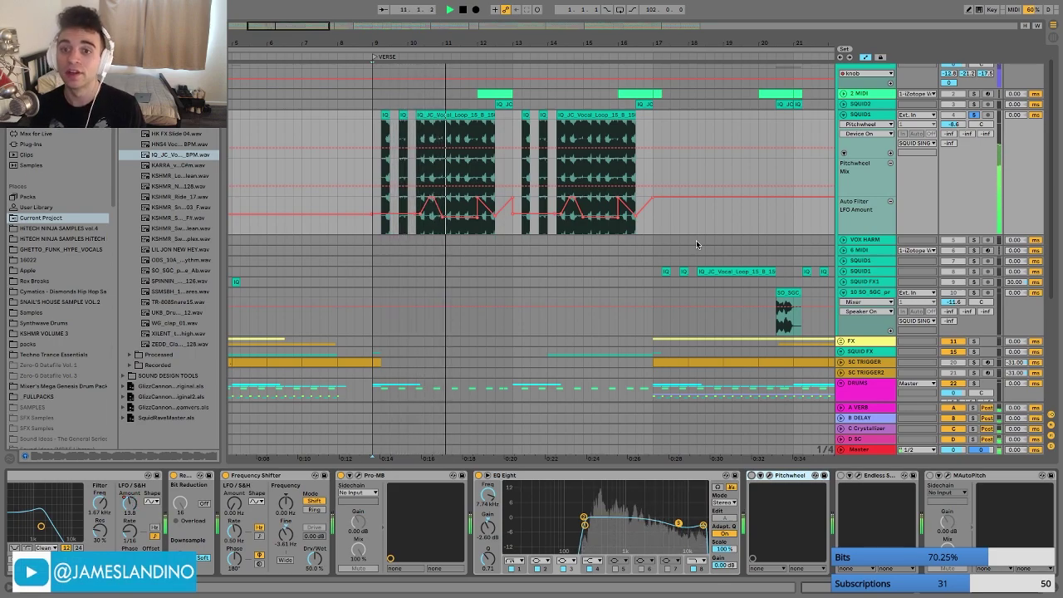
pyautogui.press('space')
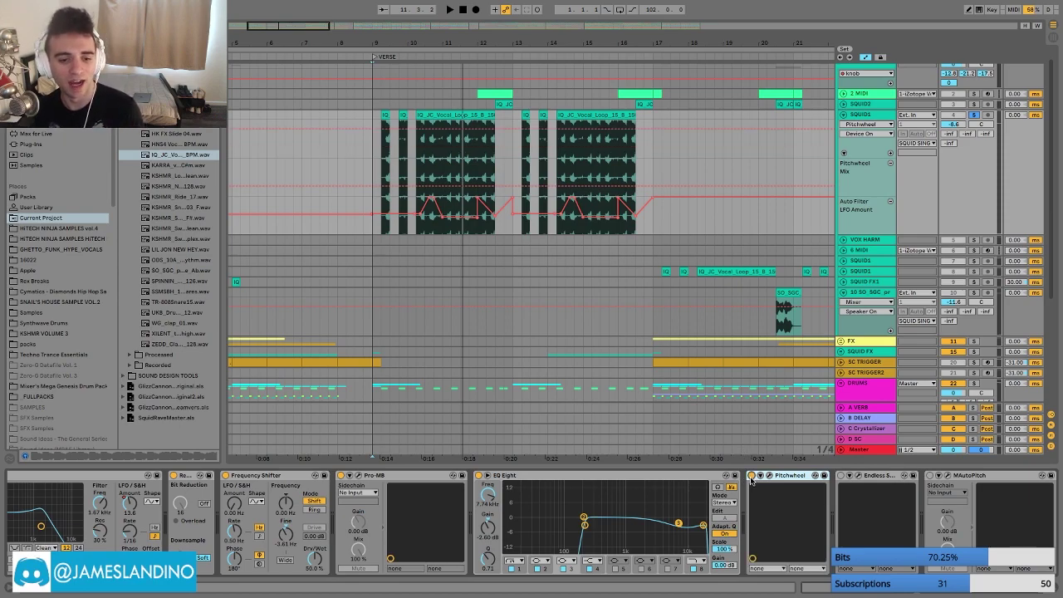
pyautogui.click(752, 475)
pyautogui.click(759, 475)
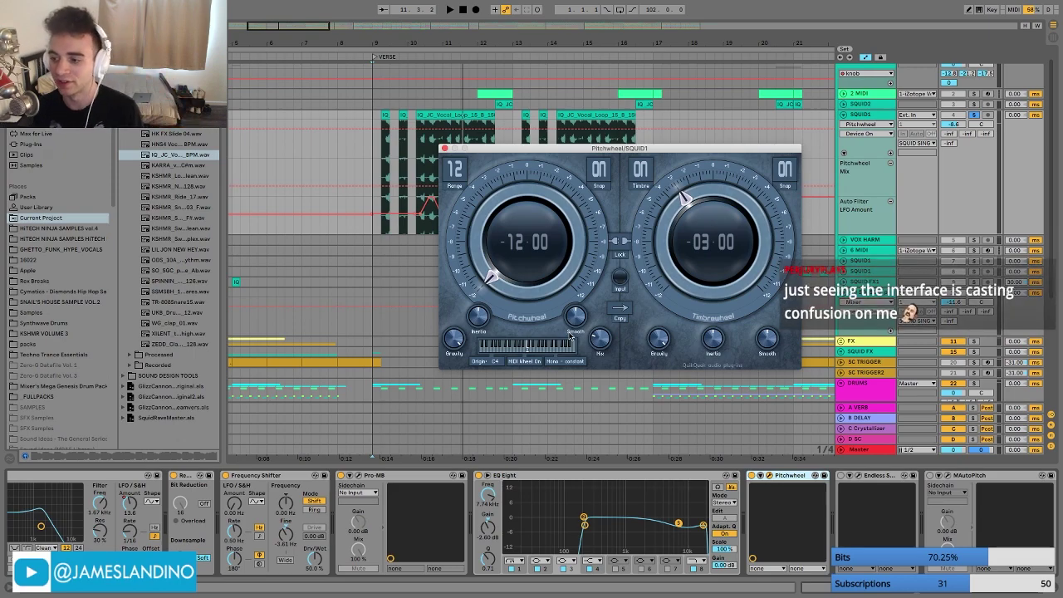
# - Move the Pitchwheel window up and right, then play the pitch-shifted verse from bar 9
pyautogui.moveTo(581, 148); pyautogui.dragTo(651, 110)
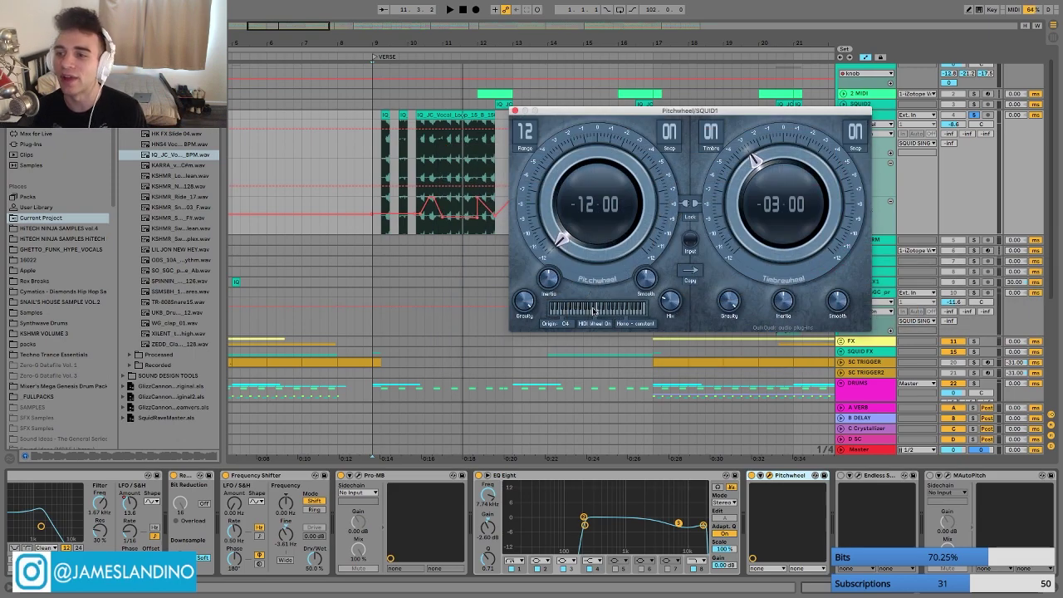
pyautogui.click(374, 163)
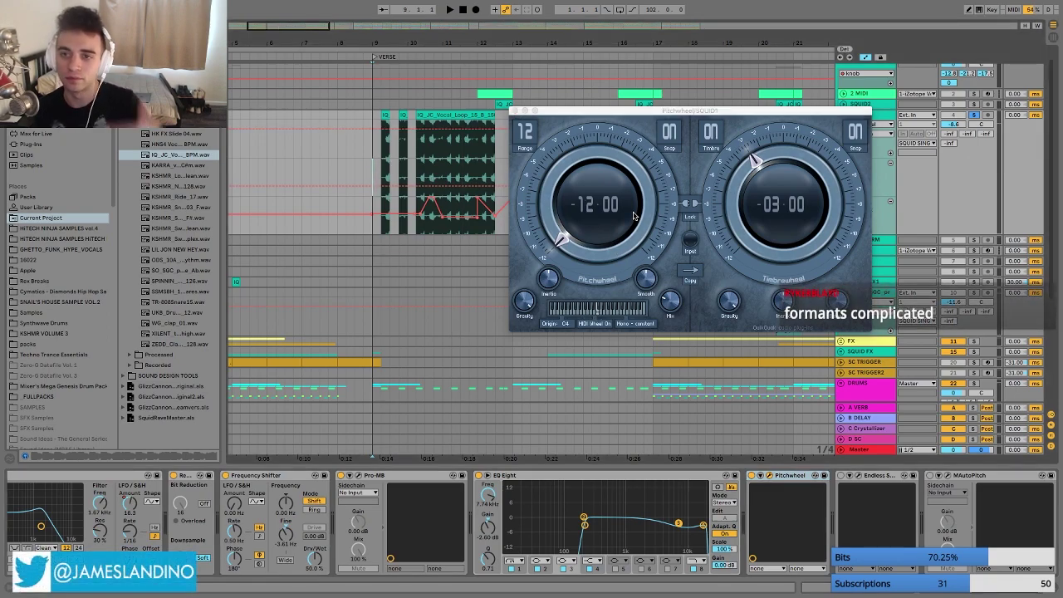
pyautogui.press('space')
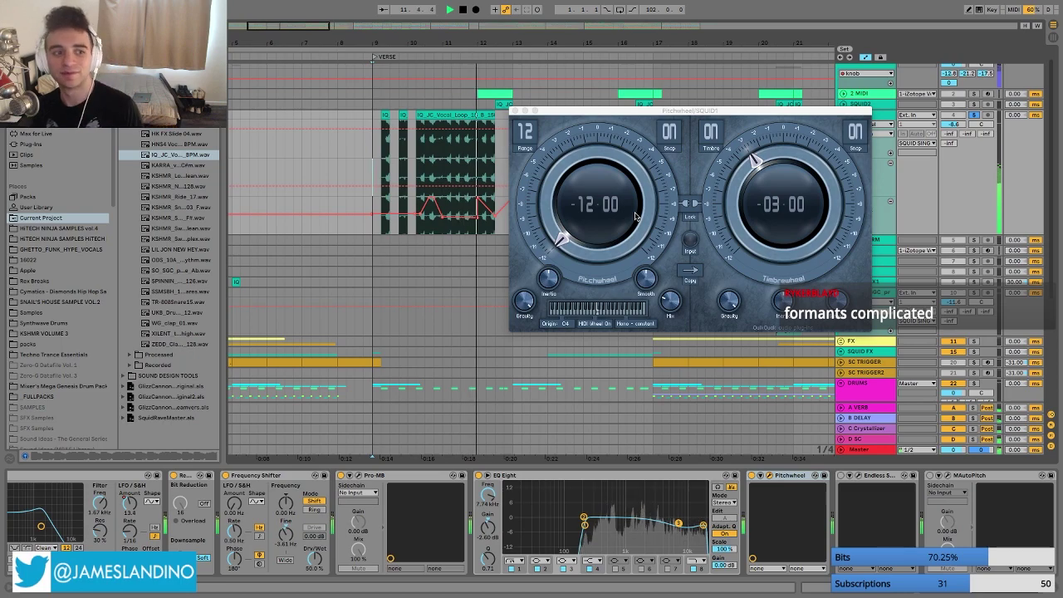
pyautogui.press('space')
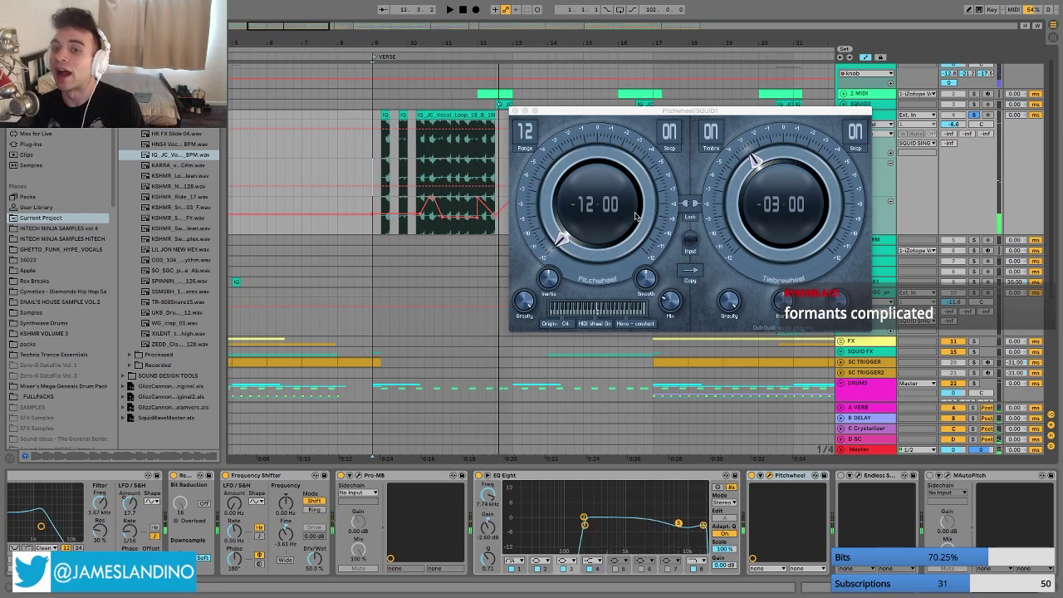
pyautogui.click(752, 476)
pyautogui.press('space')
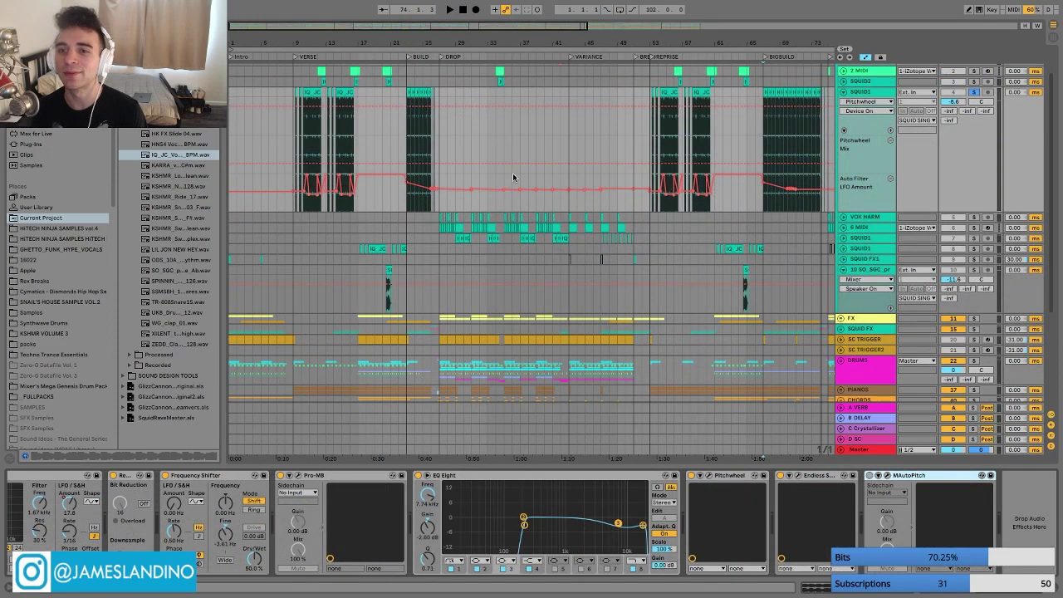
pyautogui.moveTo(302, 24); pyautogui.dragTo(517, 155)
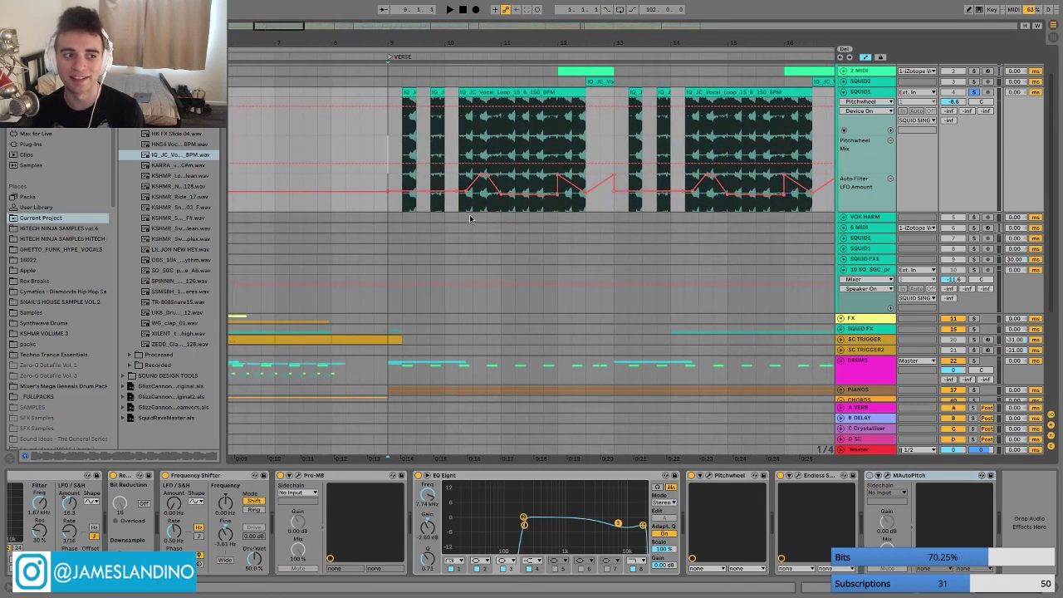
pyautogui.click(893, 476)
pyautogui.press('space')
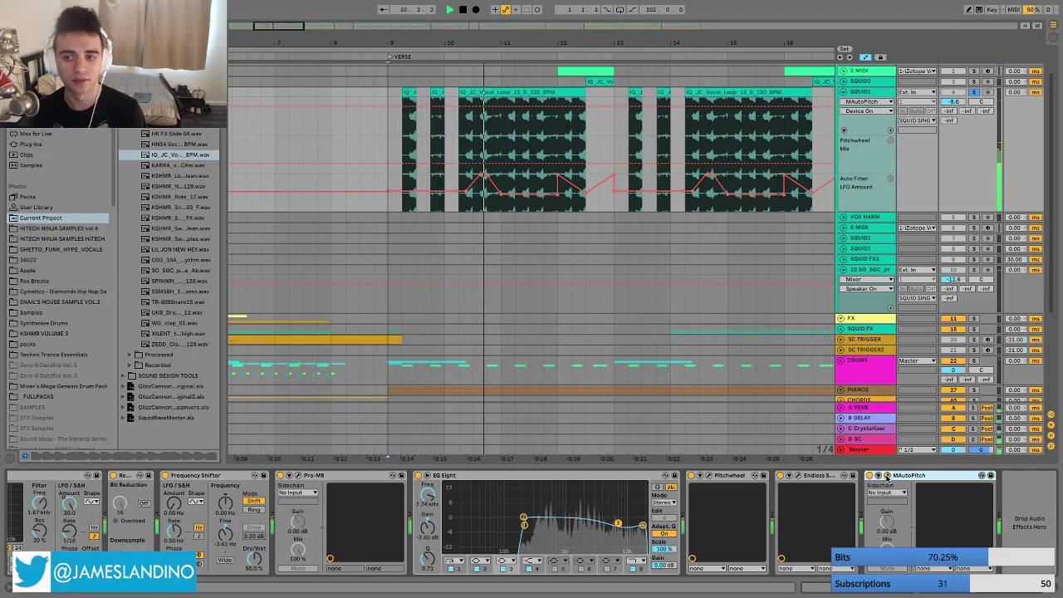
pyautogui.click(886, 476)
pyautogui.moveTo(510, 125); pyautogui.dragTo(470, 135)
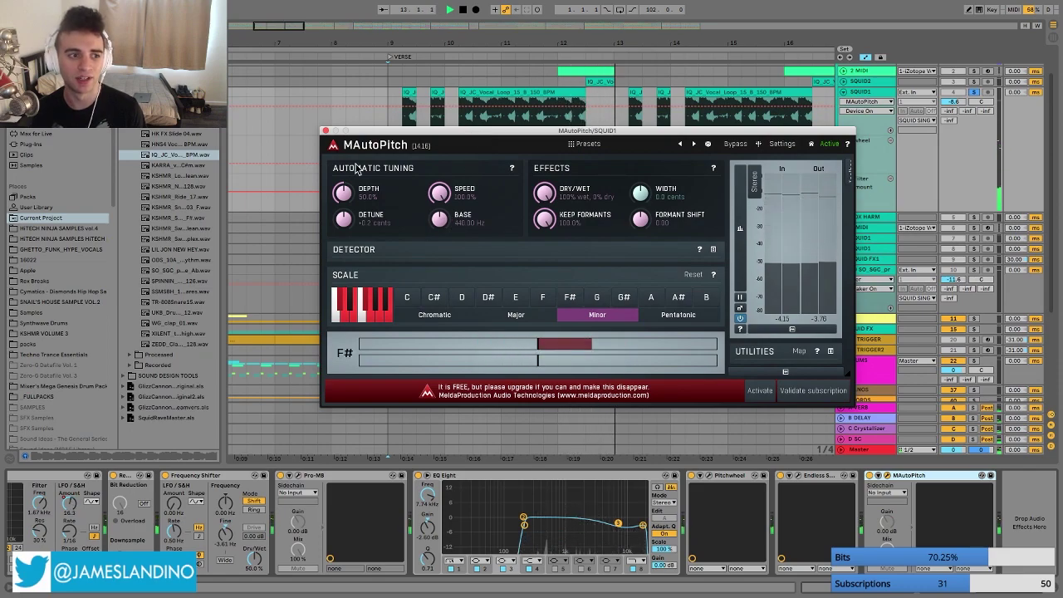
pyautogui.press('space')
pyautogui.click(325, 128)
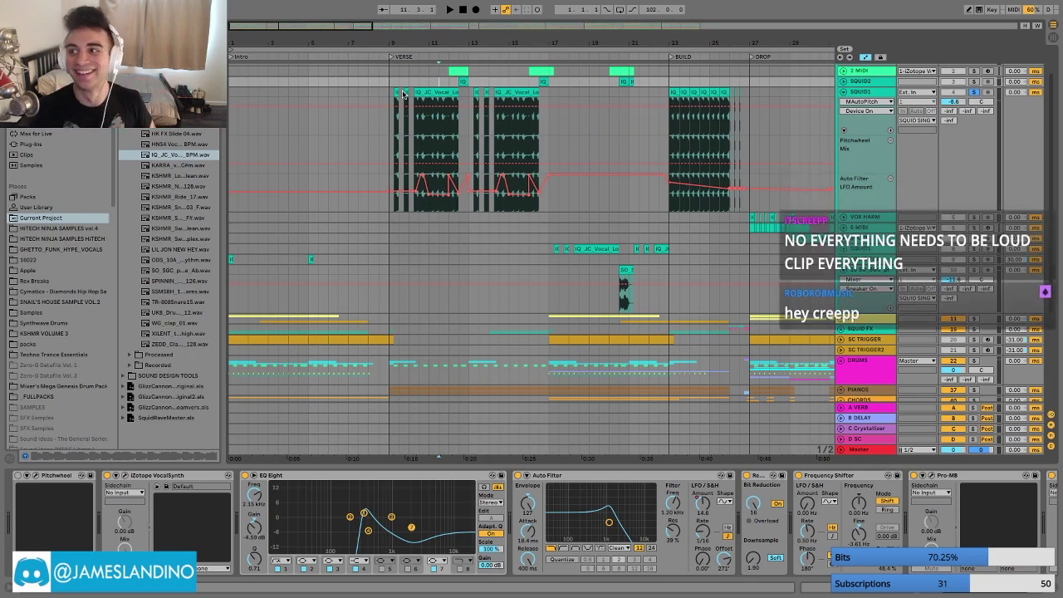
# - Start playback near bar 12 and select the SQUID2 track
pyautogui.click(455, 86)
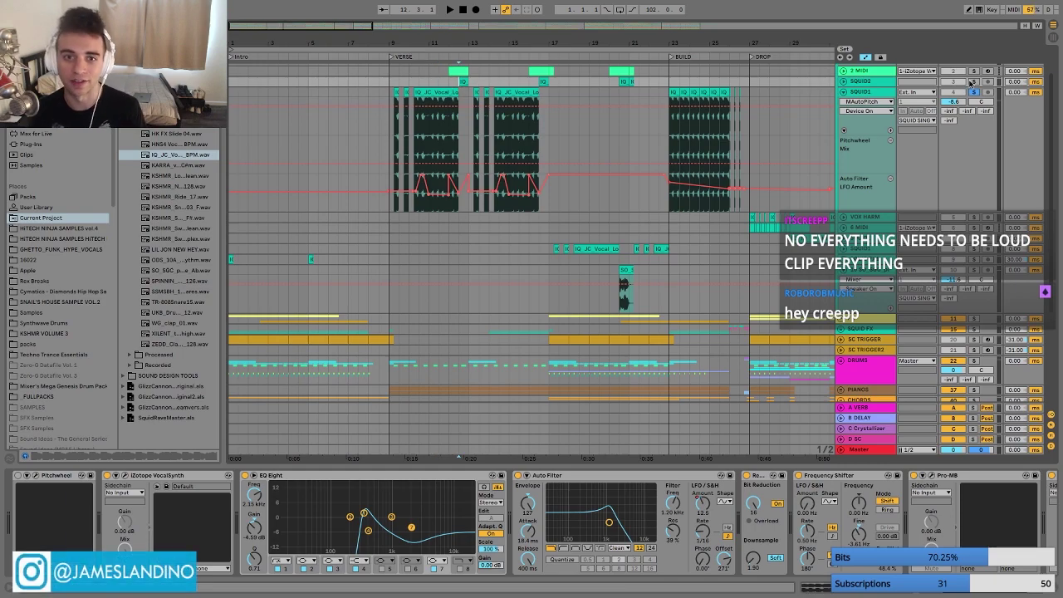
pyautogui.press('space')
pyautogui.click(859, 84)
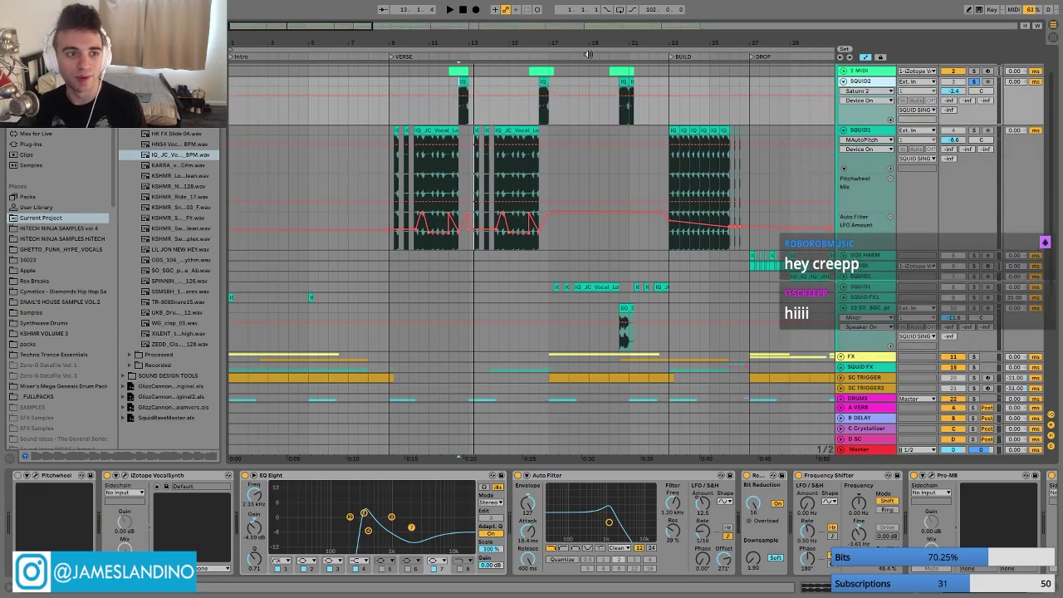
# - Fit the tracks to the arrangement height, zoom onto the verse clips, and select SQUID2's Pitchwheel device
pyautogui.press('h')
pyautogui.press('+')
pyautogui.press('+')
pyautogui.press('-')
pyautogui.press('+')
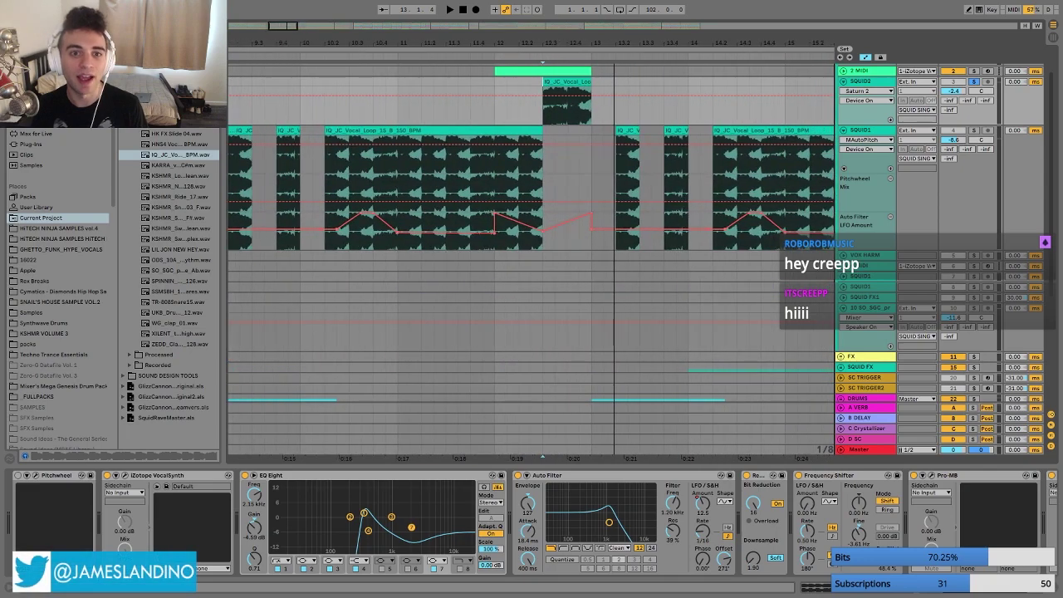
pyautogui.scroll(-1, 913, 315)
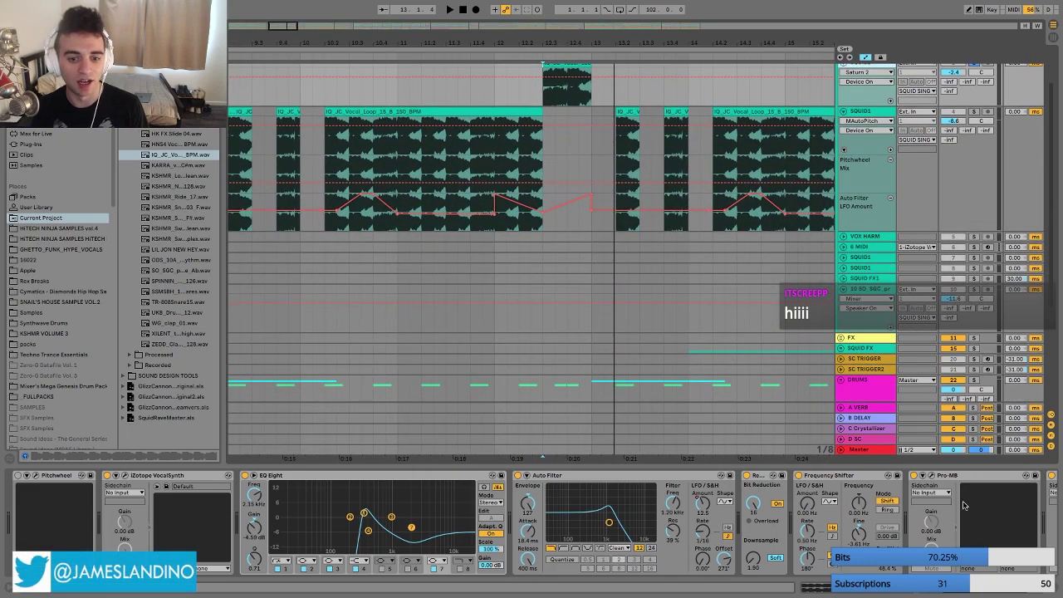
pyautogui.scroll(-3, 963, 504)
pyautogui.scroll(3, 922, 480)
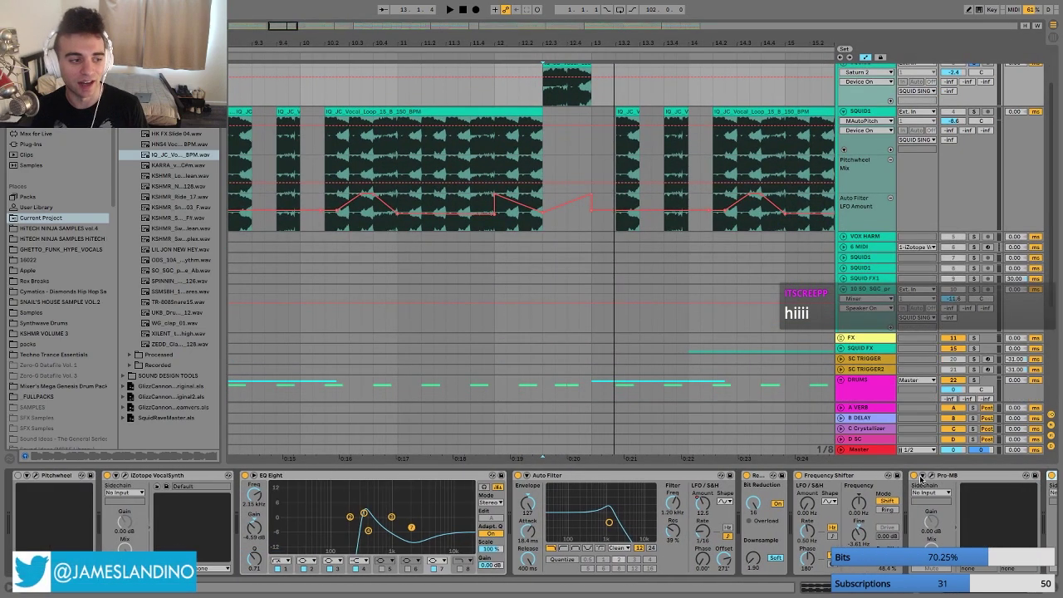
pyautogui.click(60, 477)
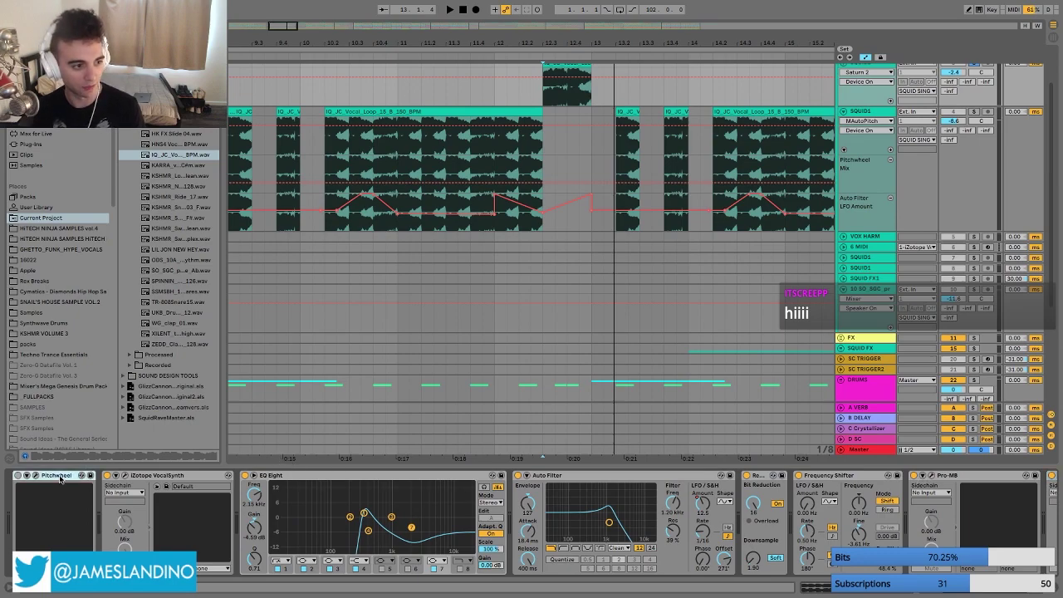
# - Delete SQUID2's Pitchwheel and bypass EQ Eight, Auto Filter, Redux, Frequency Shifter, Pro-MB and Saturn 2
pyautogui.press('Delete')
pyautogui.scroll(2, 446, 247)
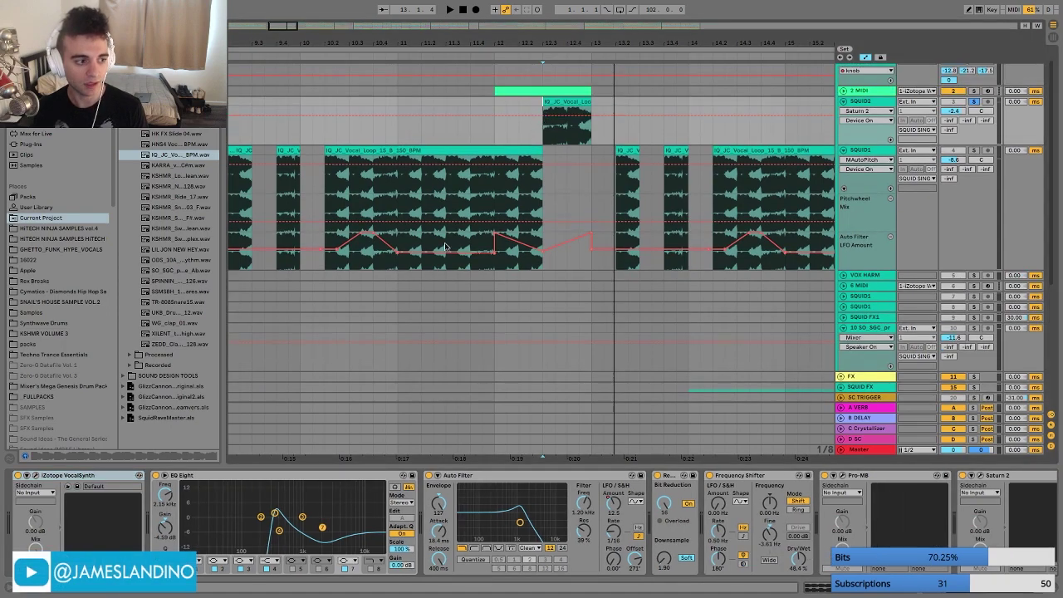
pyautogui.click(124, 476)
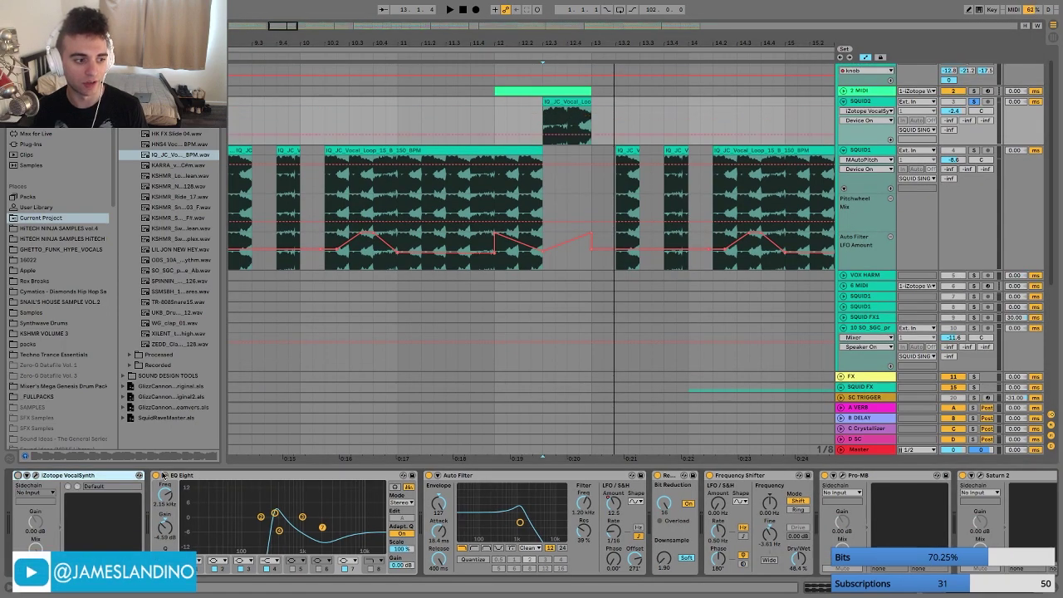
pyautogui.click(156, 475)
pyautogui.click(429, 475)
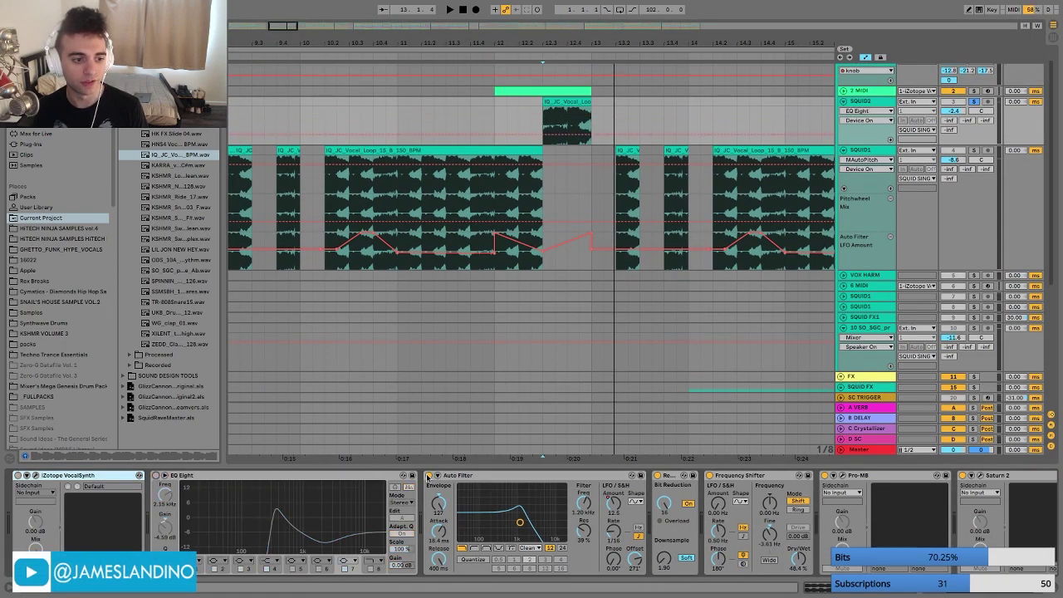
pyautogui.click(657, 475)
pyautogui.click(710, 475)
pyautogui.click(824, 475)
pyautogui.hscroll(2, 841, 477)
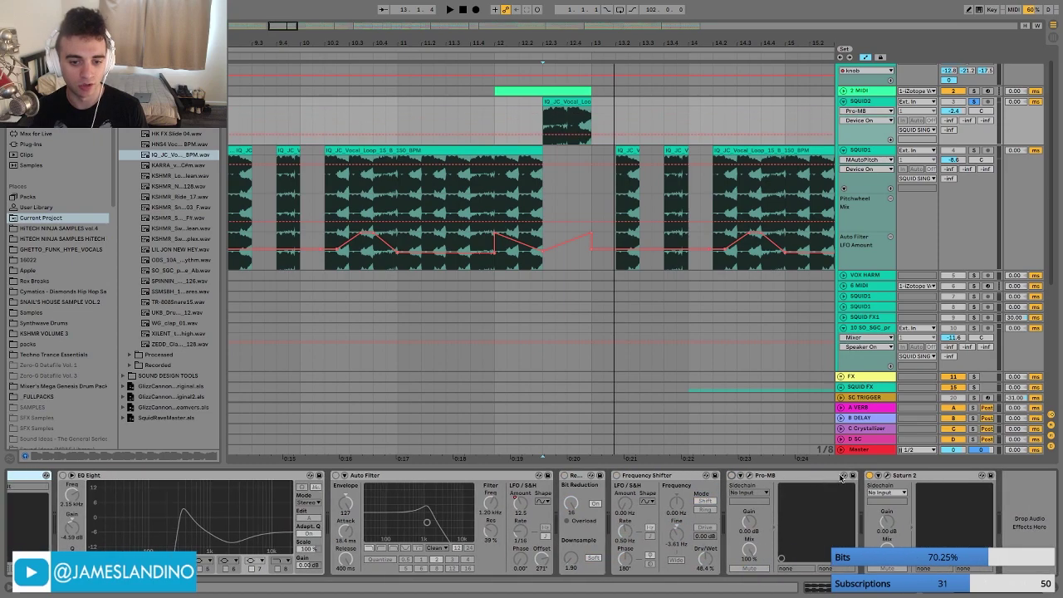
pyautogui.click(868, 475)
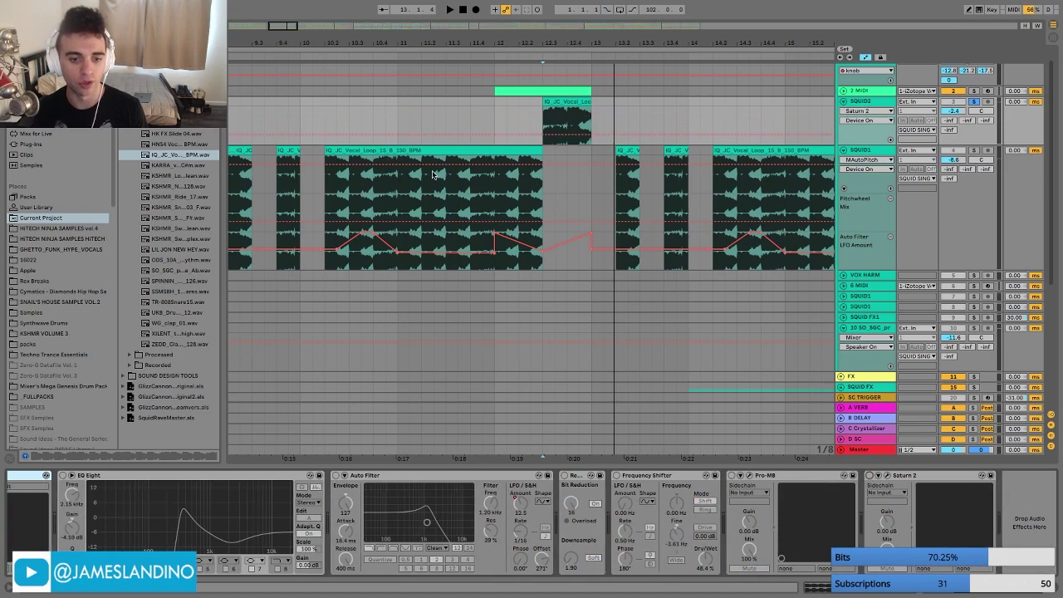
# - Play the squid vocal clip with effects bypassed and expand the 2 MIDI track to show its notes
pyautogui.click(546, 119)
pyautogui.press('space')
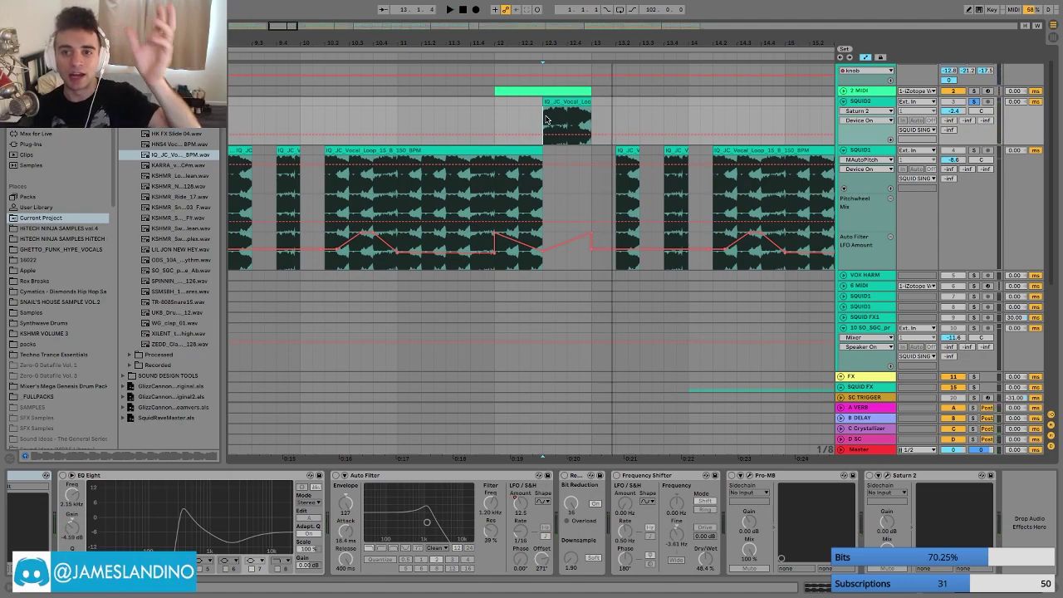
pyautogui.click(843, 101)
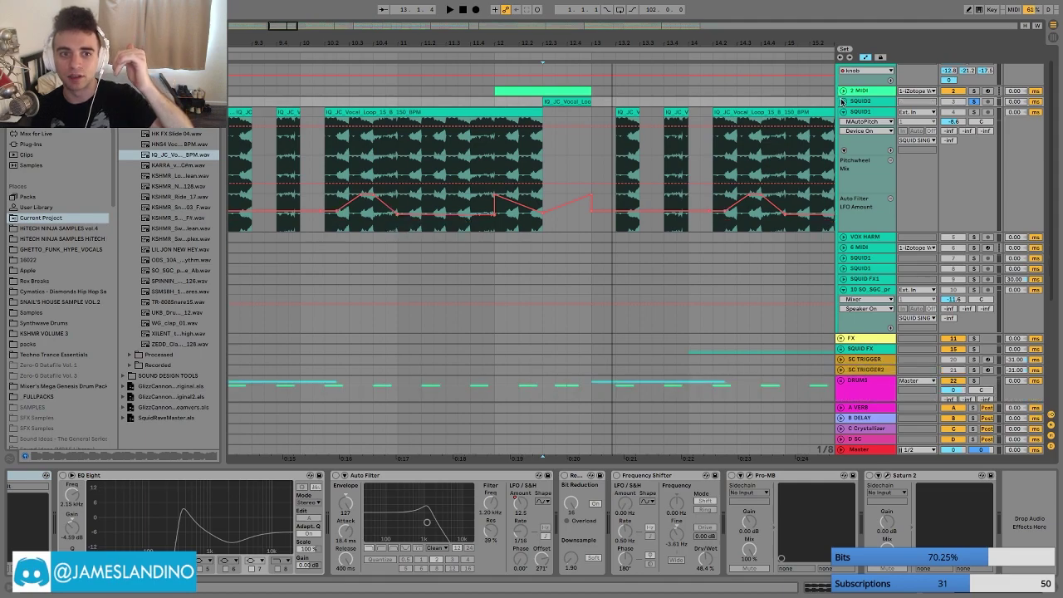
pyautogui.click(842, 100)
pyautogui.click(843, 92)
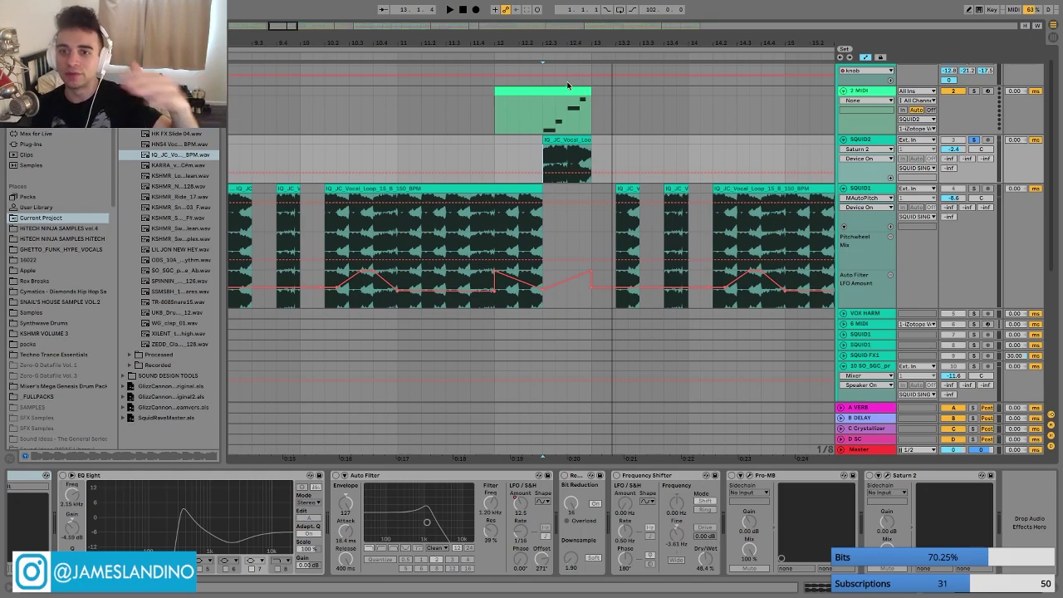
# - Paste iZotope VocalSynth in as the first device on SQUID2's chain, ahead of EQ Eight
pyautogui.scroll(1, 568, 86)
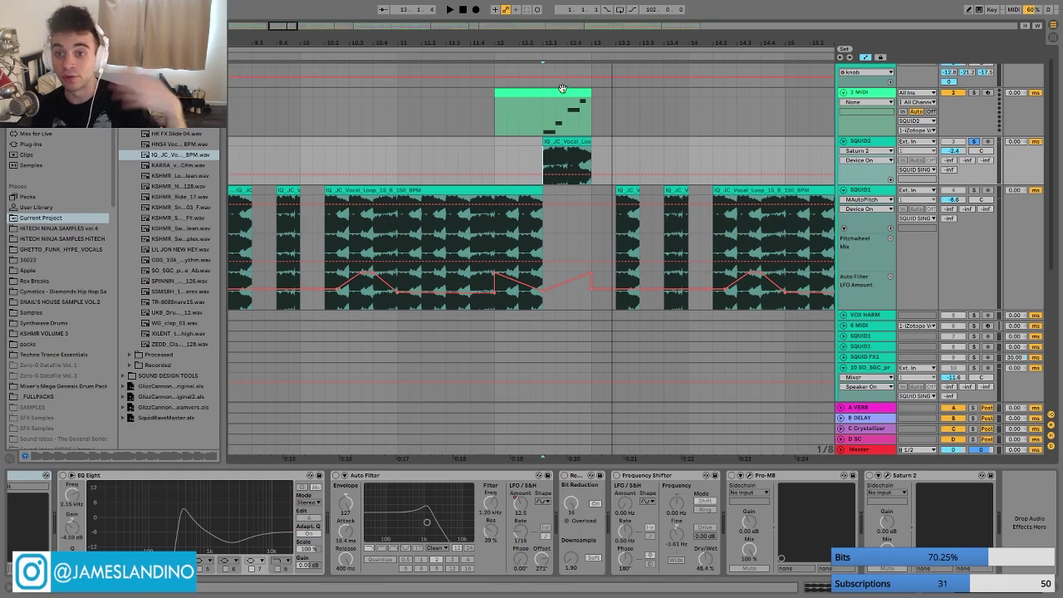
pyautogui.scroll(-2, 562, 88)
pyautogui.hscroll(-2, 563, 88)
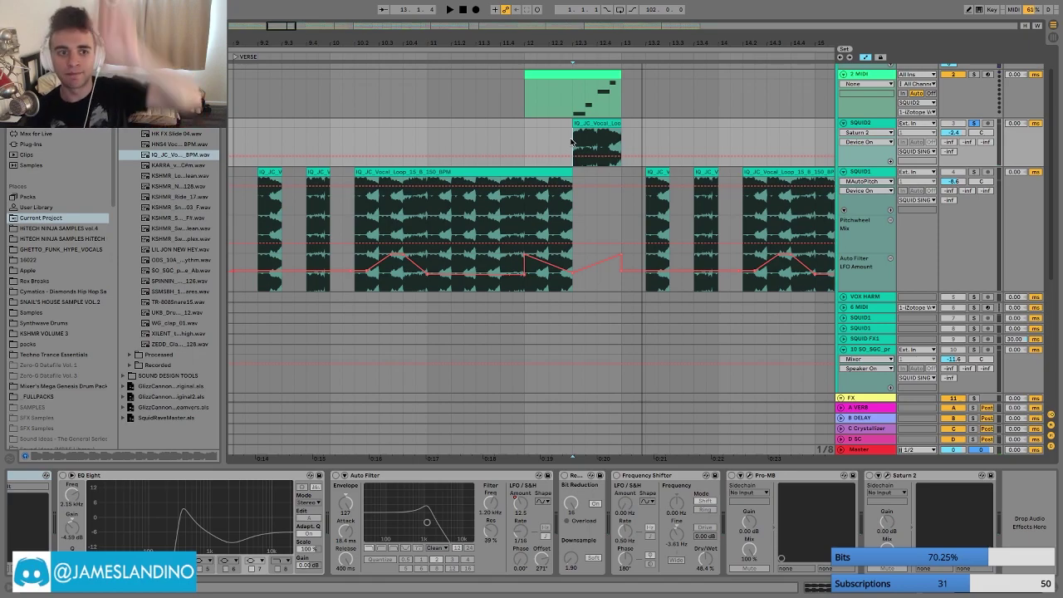
pyautogui.hotkey('ctrl', 'v')
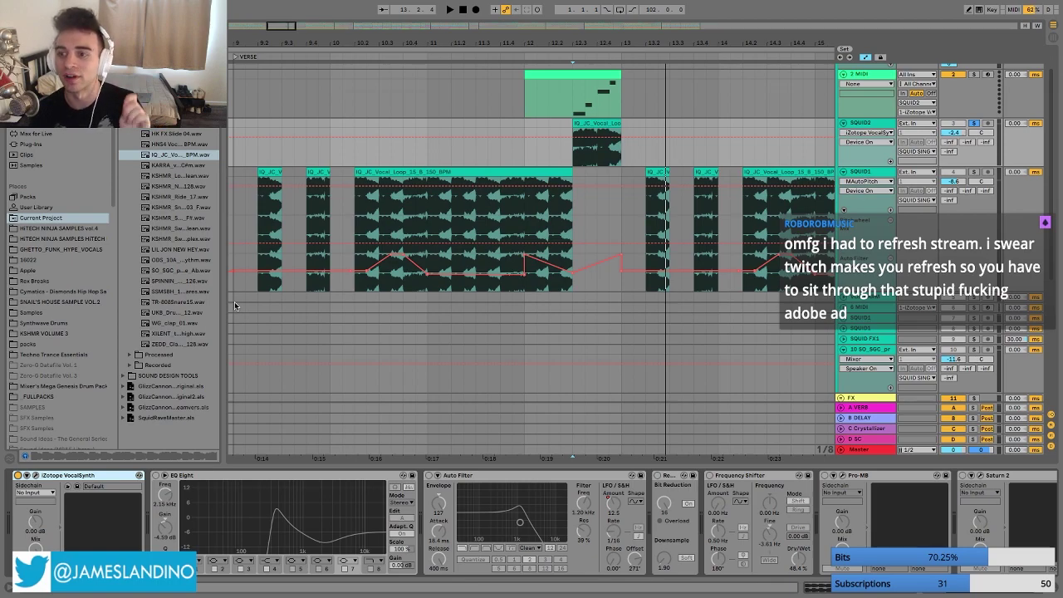
pyautogui.click(570, 129)
pyautogui.press('space')
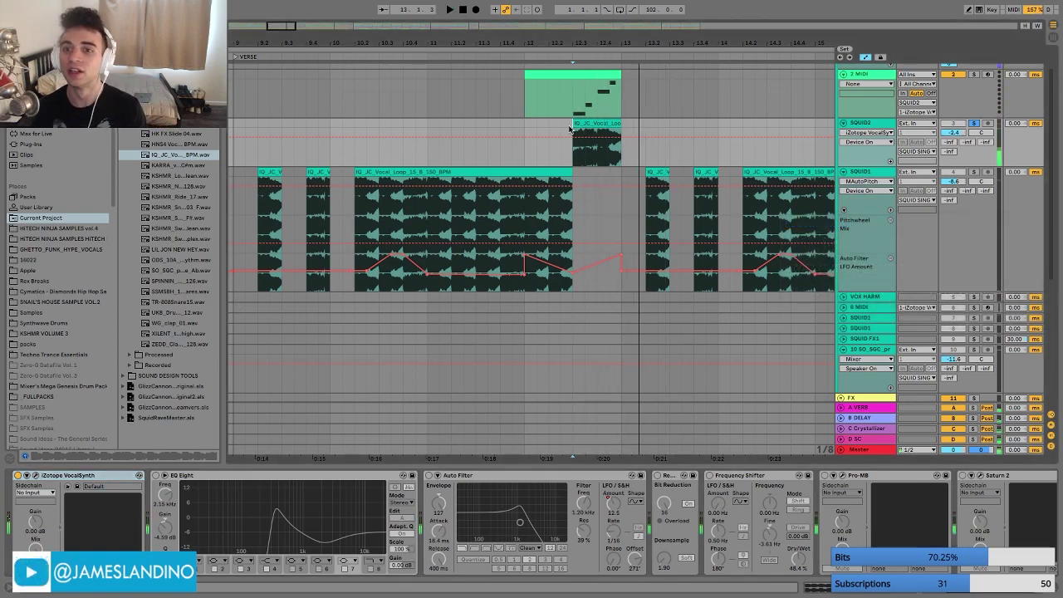
pyautogui.click(36, 476)
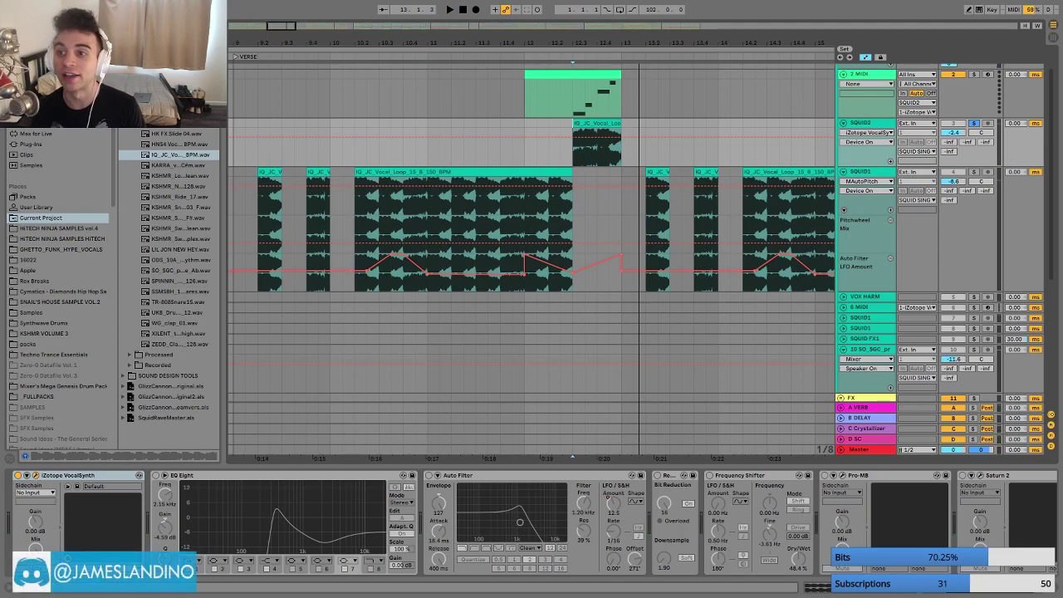
pyautogui.moveTo(389, 100); pyautogui.dragTo(208, 66)
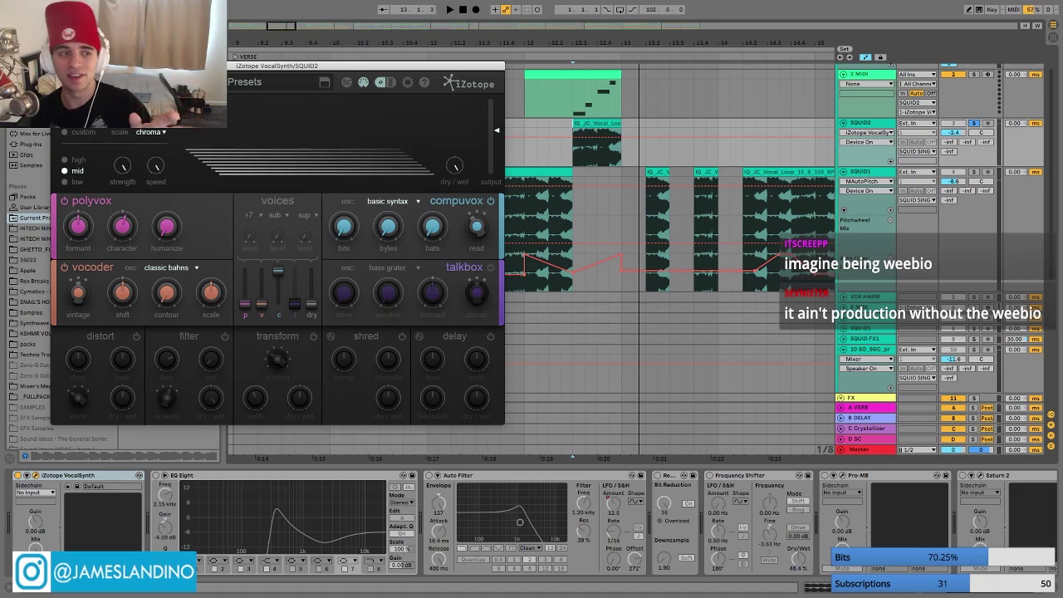
pyautogui.moveTo(188, 68); pyautogui.dragTo(492, 76)
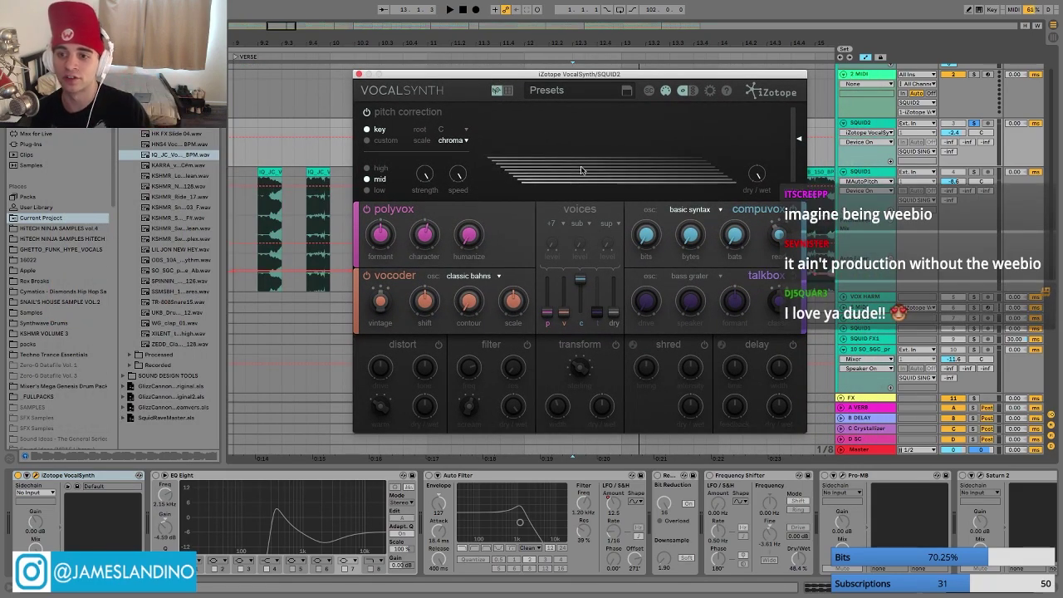
pyautogui.click(359, 74)
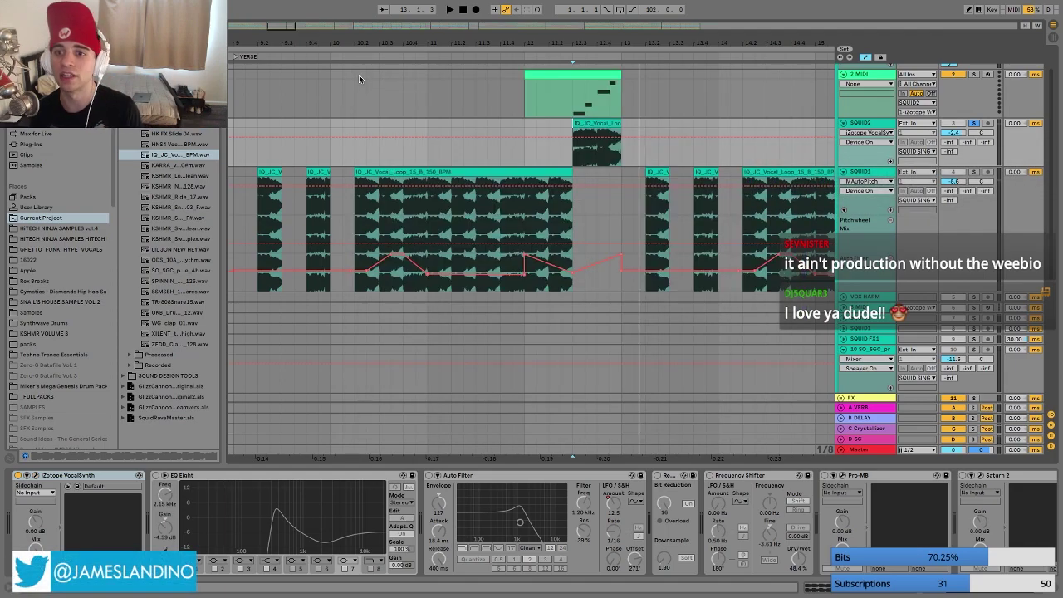
# - Audition the vocal through VocalSynth, re-enable EQ Eight at 2.15 kHz, and play it again
pyautogui.click(579, 156)
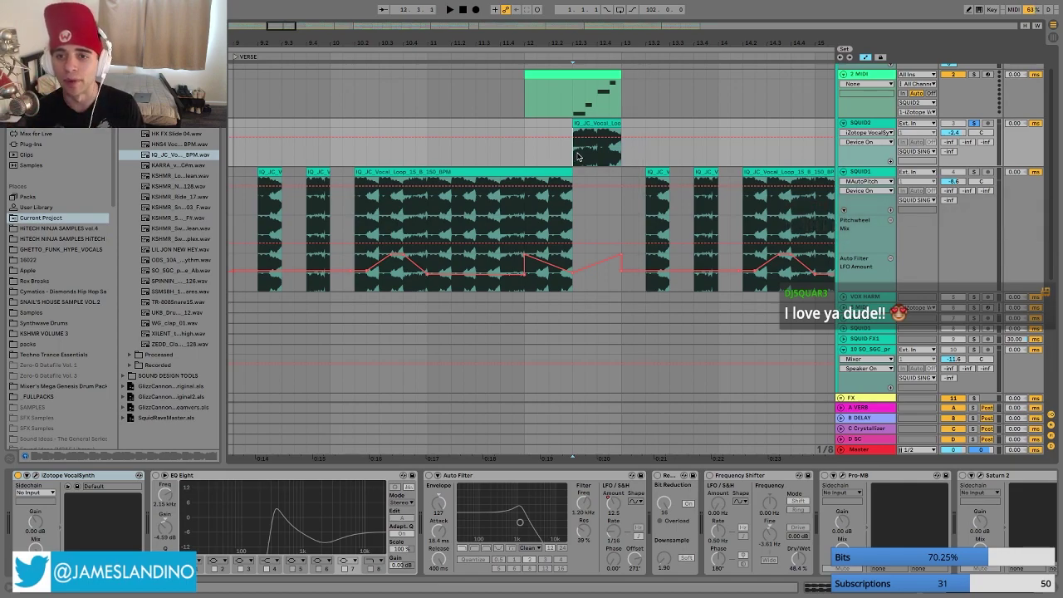
pyautogui.press('space')
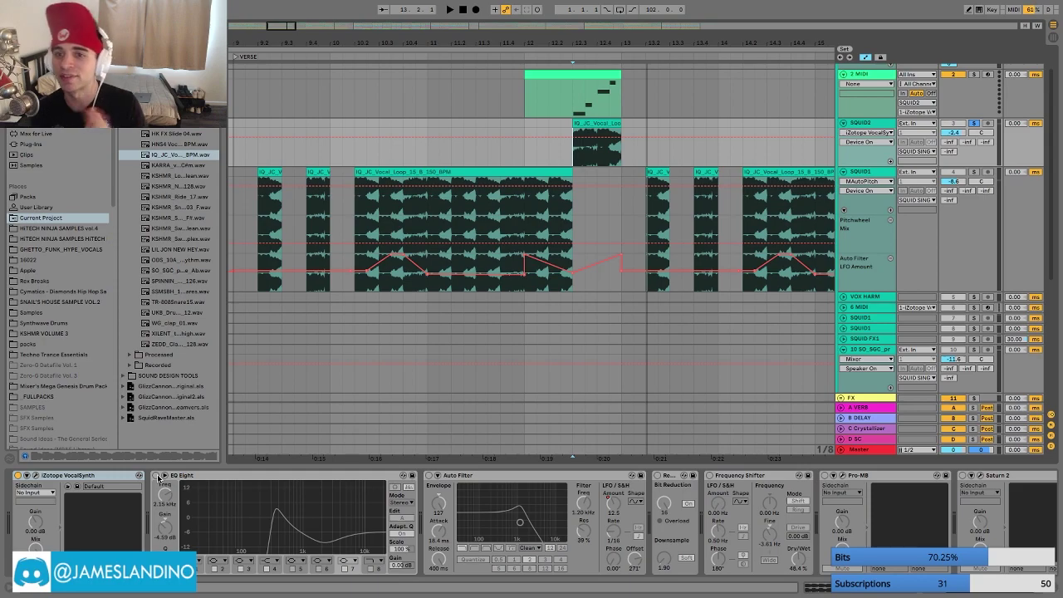
pyautogui.click(156, 476)
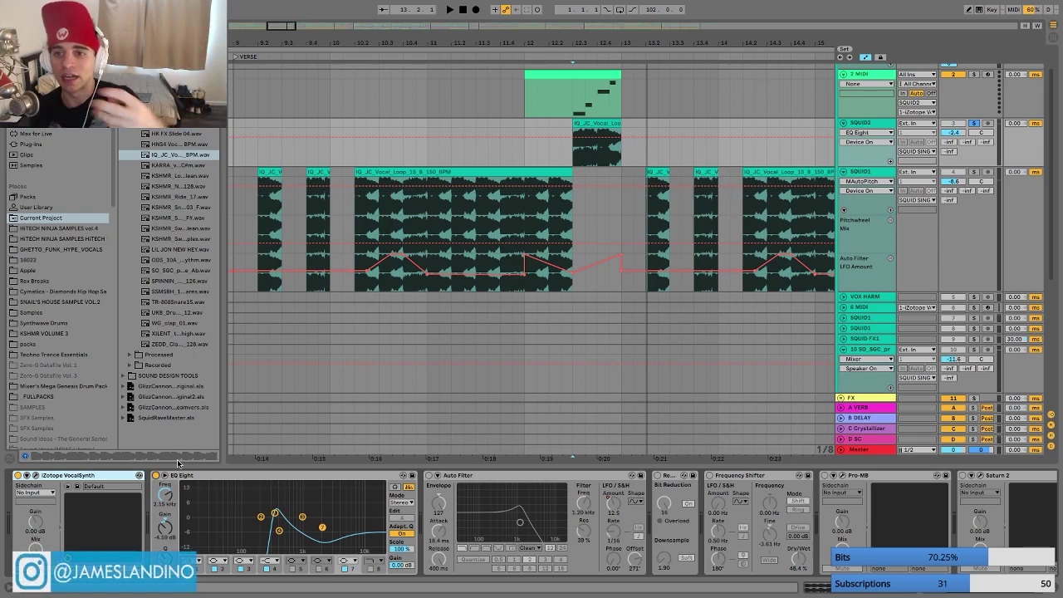
pyautogui.click(572, 164)
pyautogui.press('space')
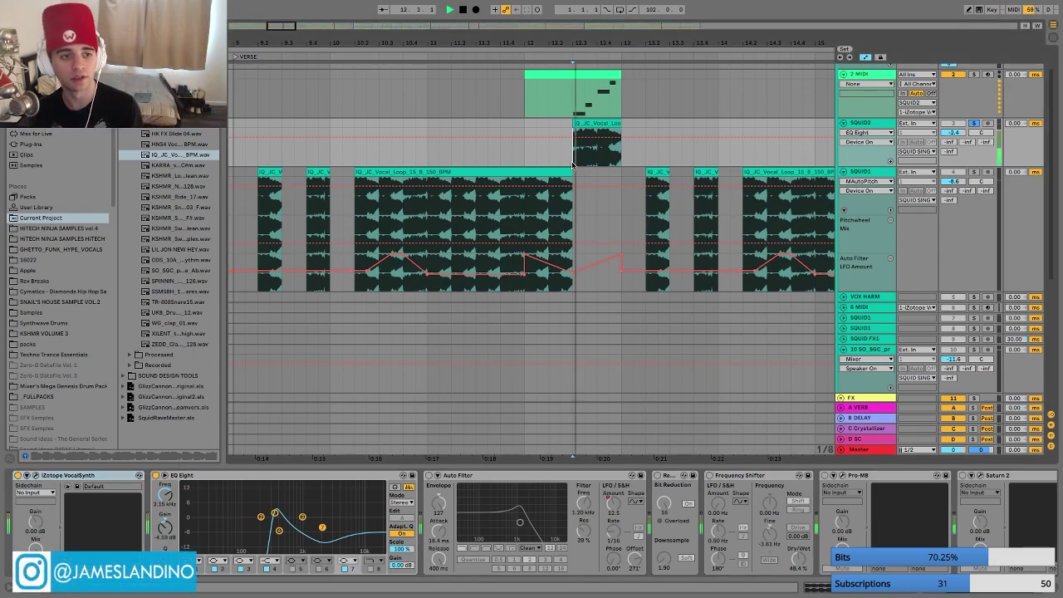
pyautogui.press('space')
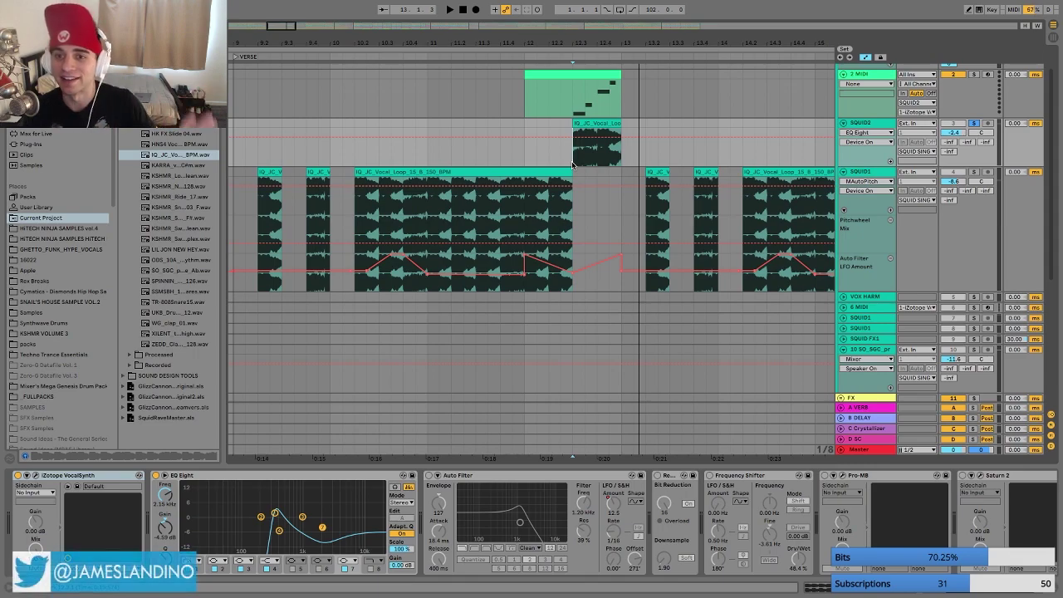
pyautogui.scroll(1, 570, 153)
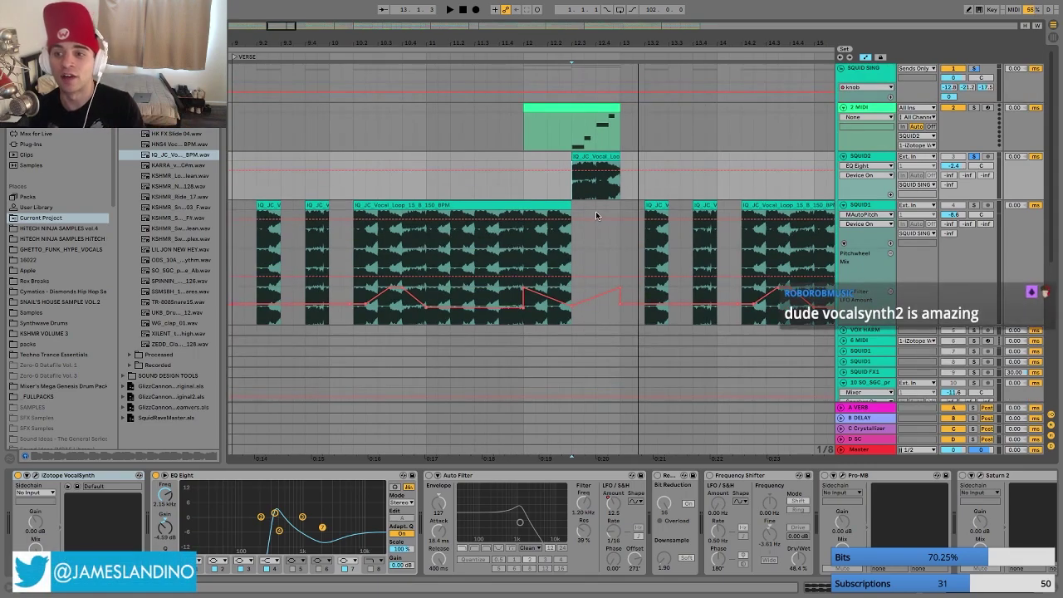
# - Scroll the arrangement and re-enable SQUID2's Auto Filter device
pyautogui.scroll(-2, 595, 213)
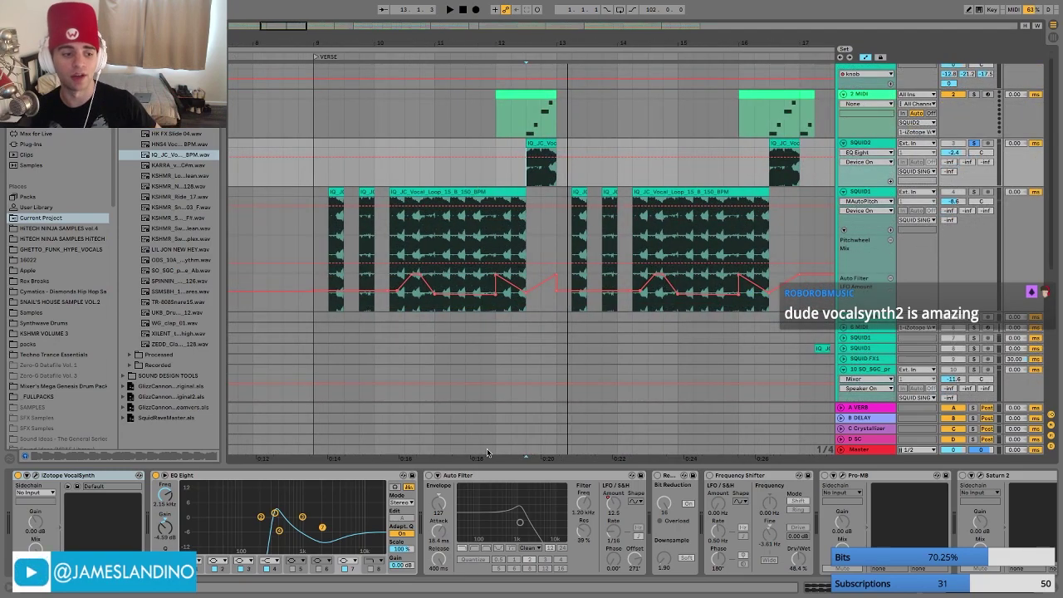
pyautogui.click(428, 479)
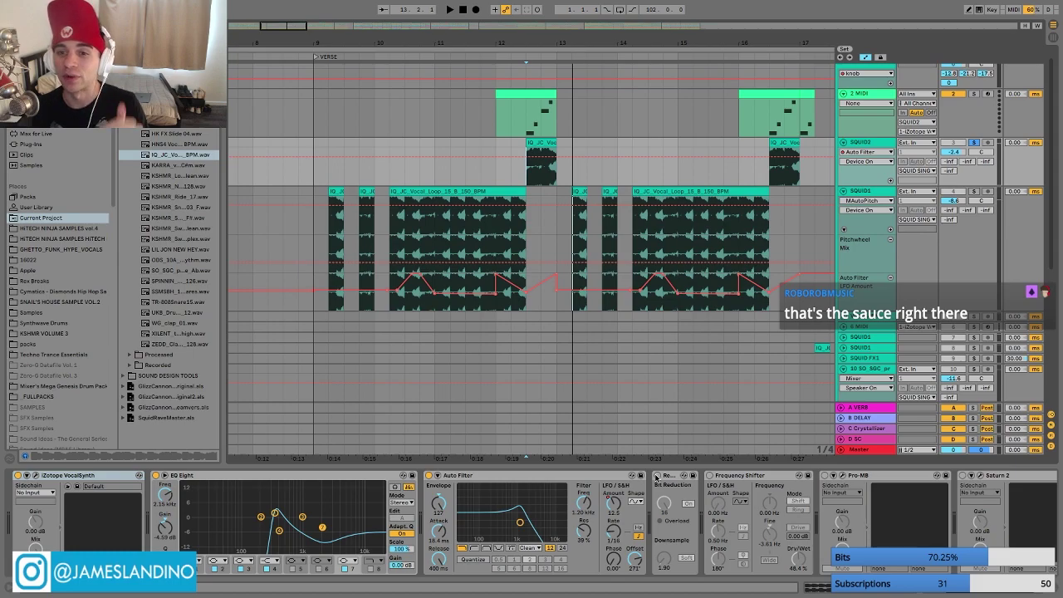
# - Re-enable Redux and Frequency Shifter on SQUID2, then scroll to check the rest of the chain
pyautogui.click(656, 476)
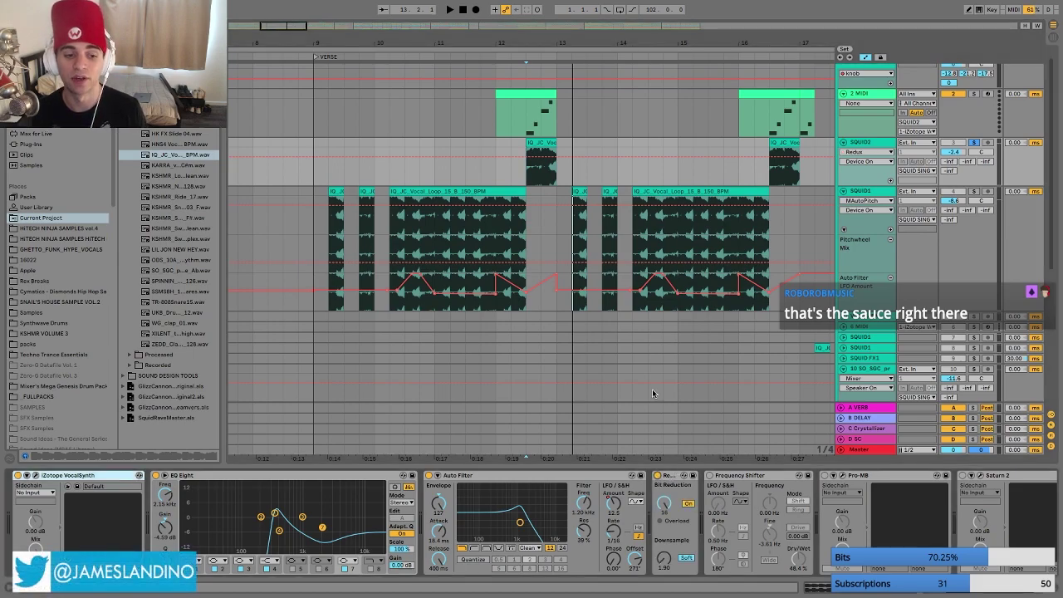
pyautogui.hscroll(3, 621, 317)
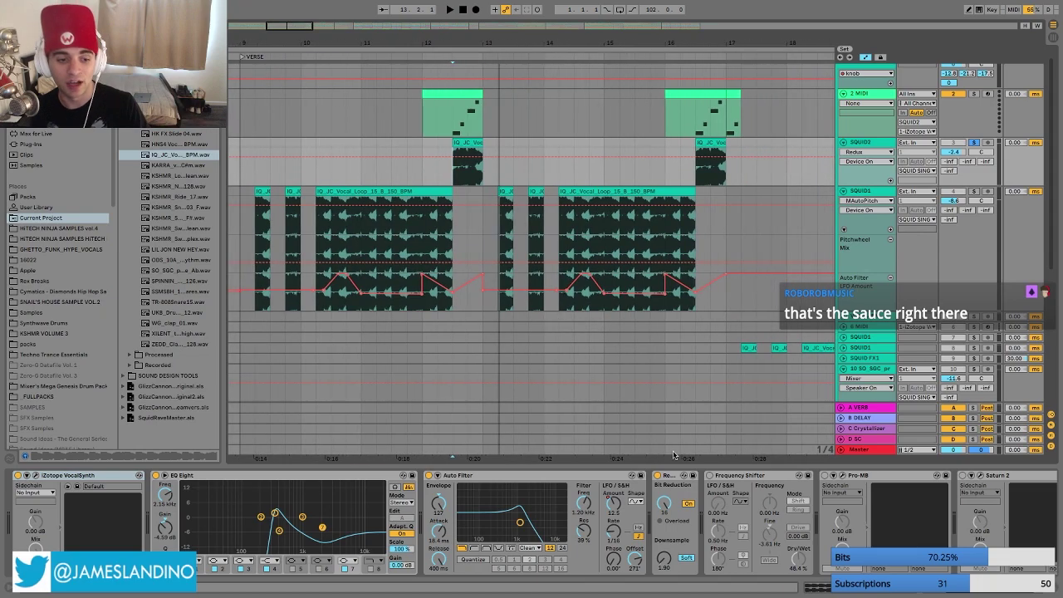
pyautogui.click(710, 476)
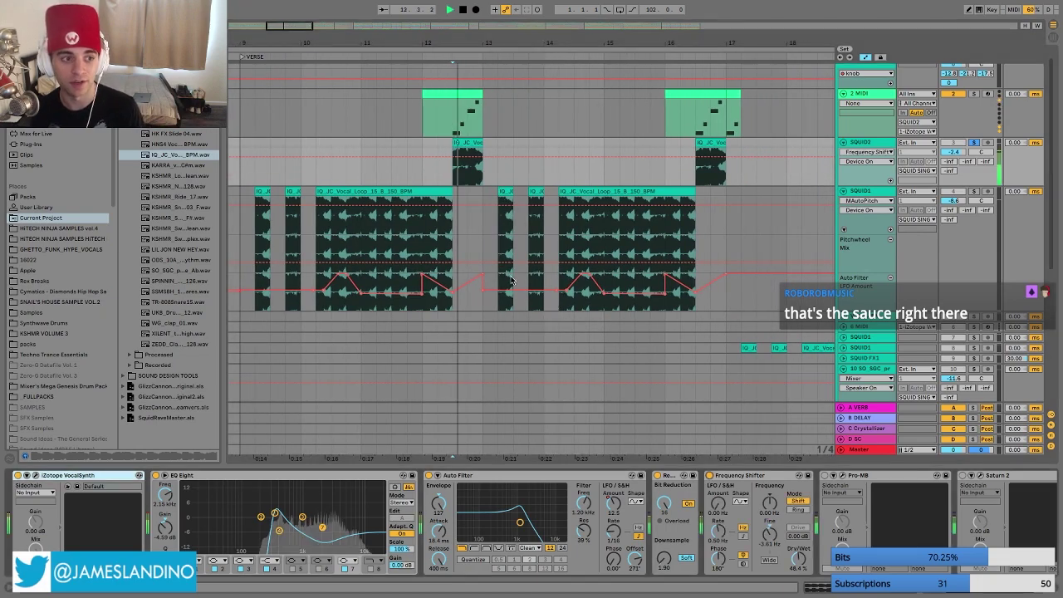
pyautogui.hscroll(3, 704, 536)
pyautogui.hscroll(1, 703, 536)
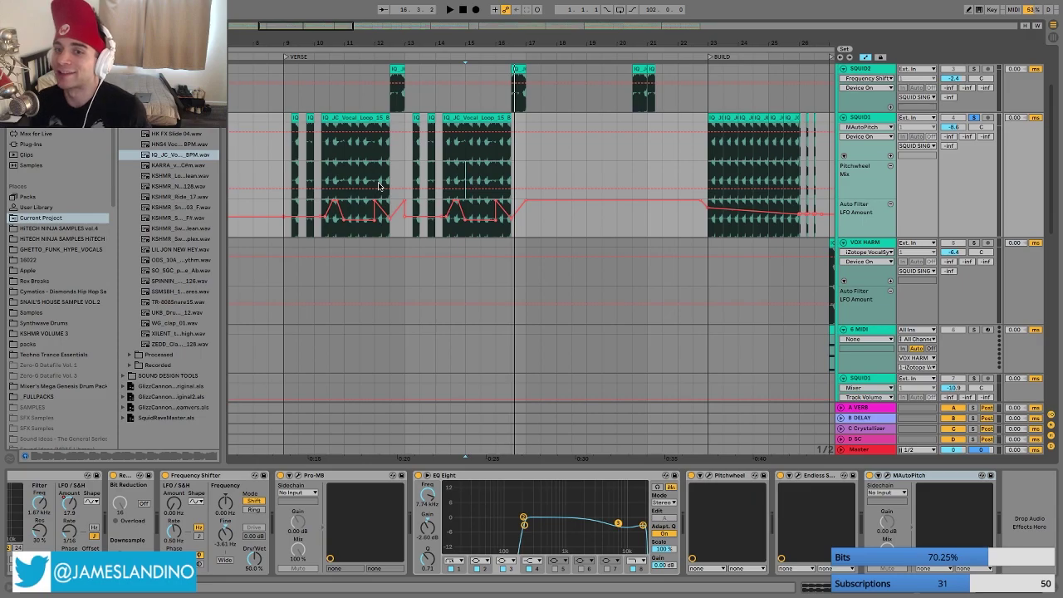
pyautogui.scroll(-5, 378, 186)
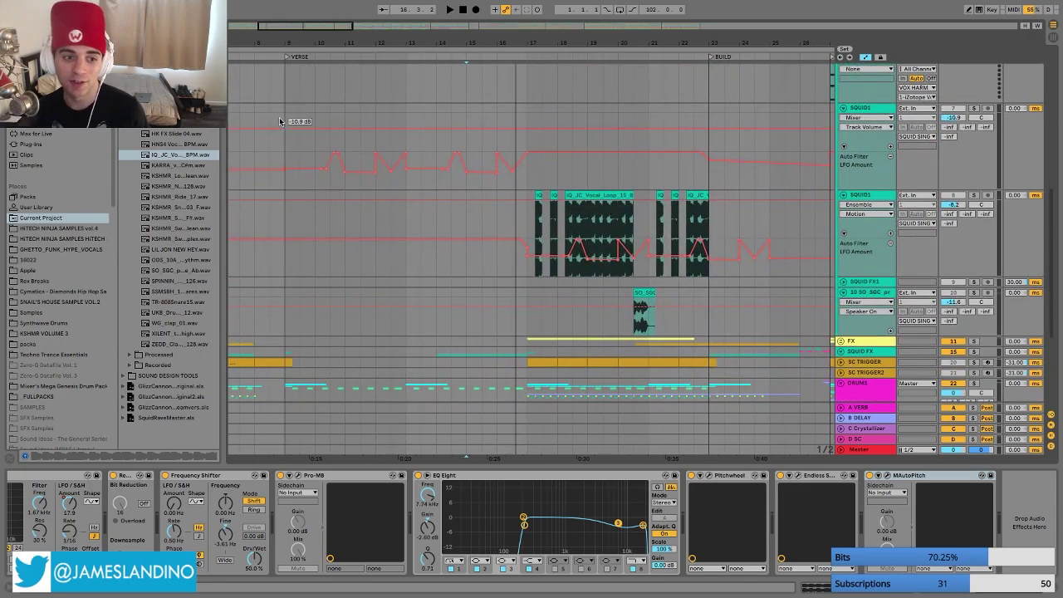